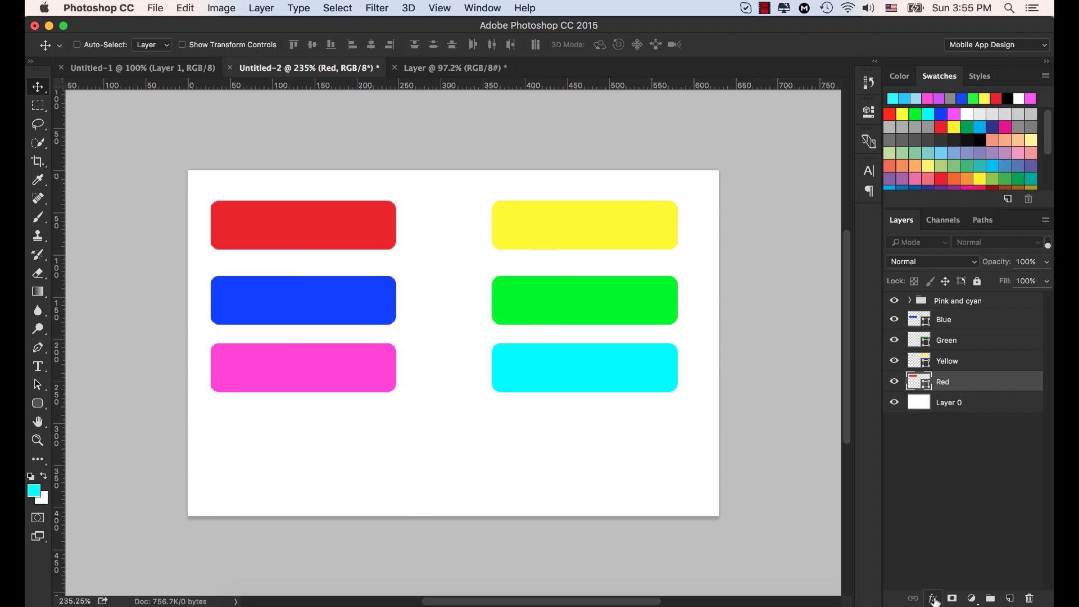
- Add a drop shadow to the Red layer with Normal blend mode and 100% opacity
{"action": "left_click", "coordinate": [933, 599]}
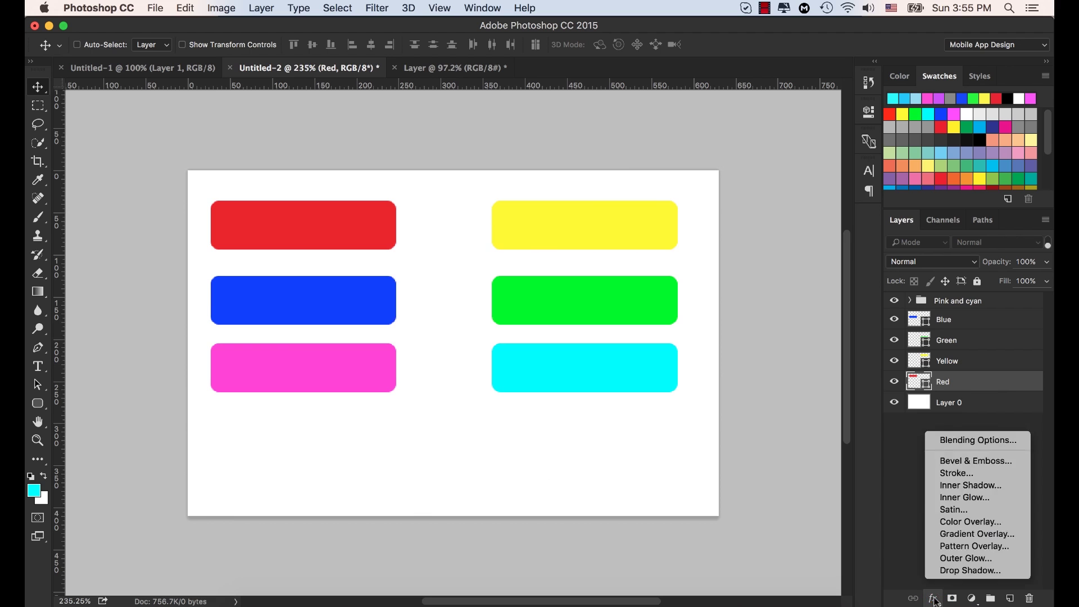
{"action": "left_click", "coordinate": [965, 569]}
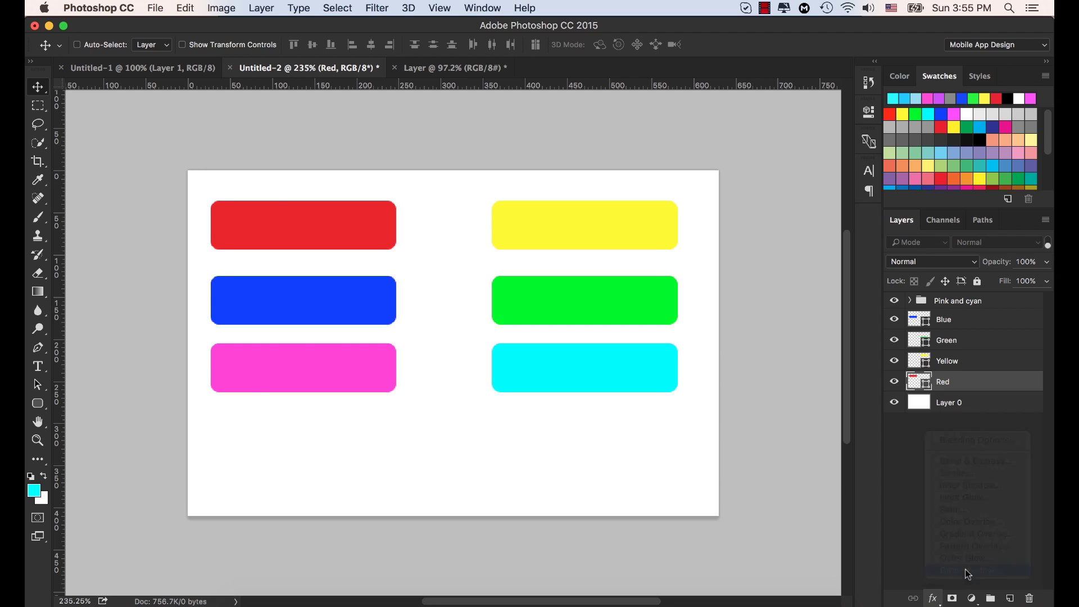
{"action": "left_click_drag", "start_coordinate": [573, 118], "coordinate": [737, 85]}
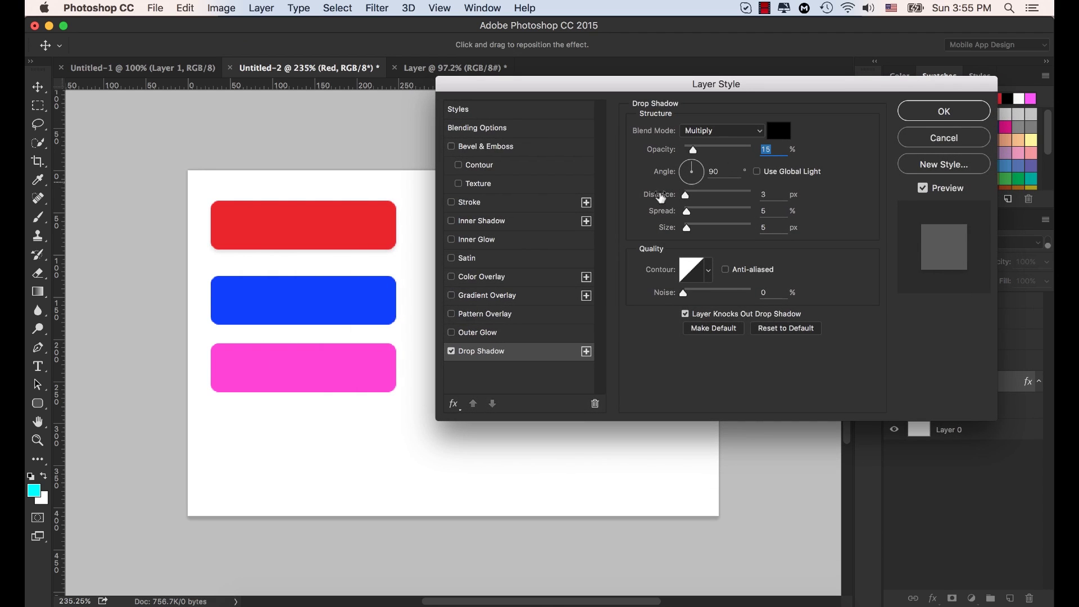
{"action": "left_click", "coordinate": [760, 133]}
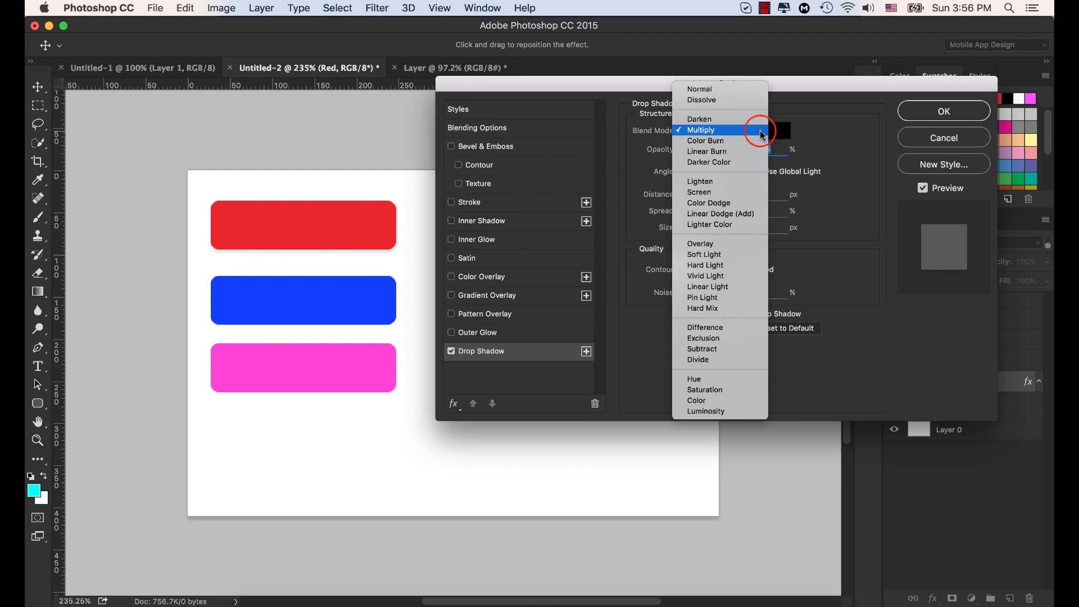
{"action": "left_click", "coordinate": [734, 90]}
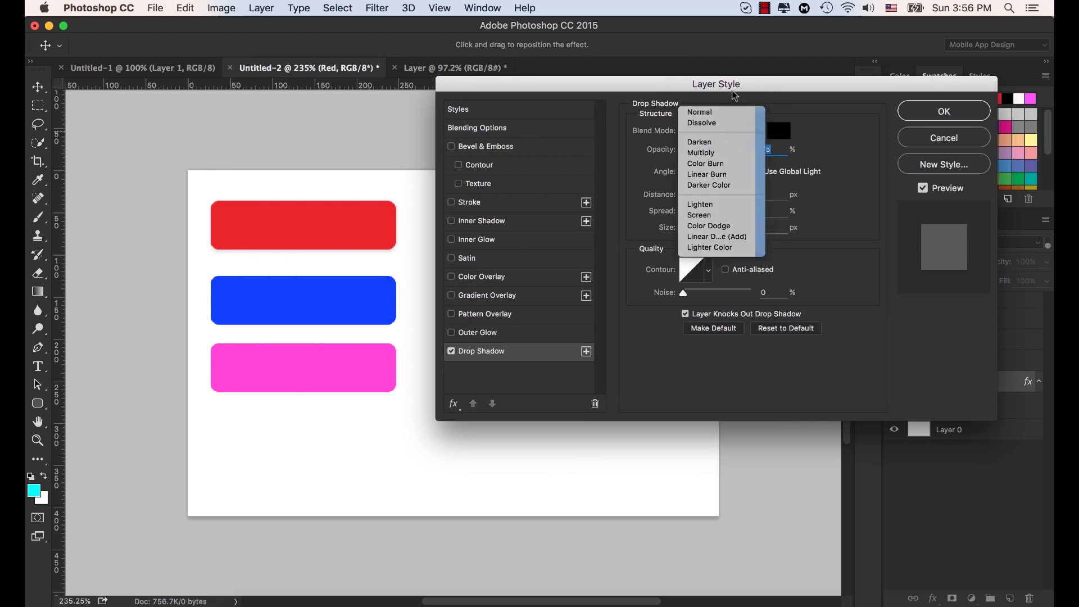
{"action": "left_click_drag", "start_coordinate": [693, 150], "coordinate": [752, 152]}
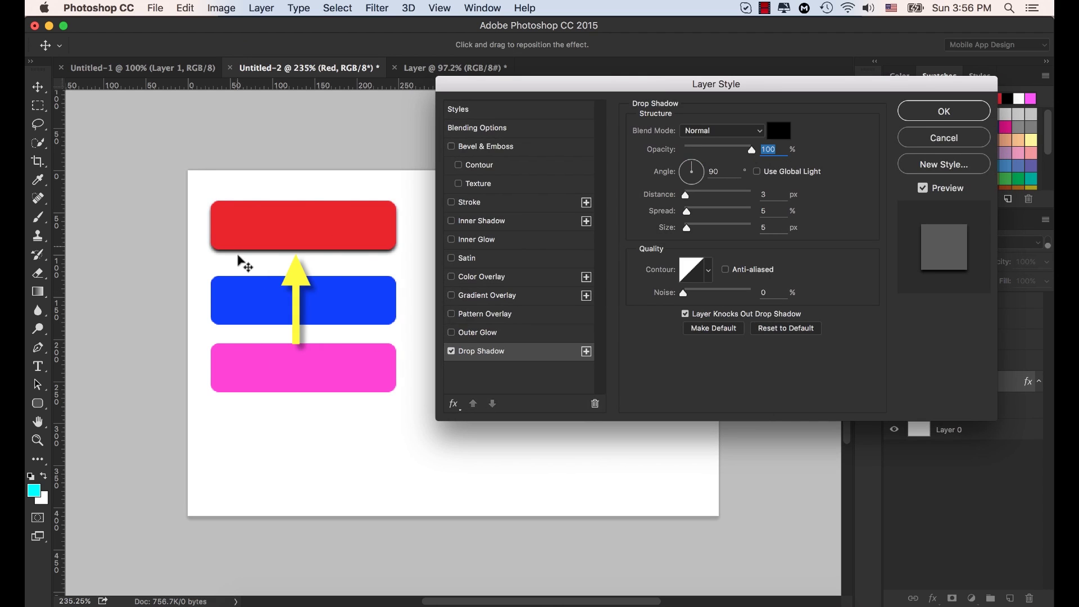
{"action": "left_click", "coordinate": [639, 86]}
{"action": "left_click_drag", "start_coordinate": [639, 86], "coordinate": [614, 86]}
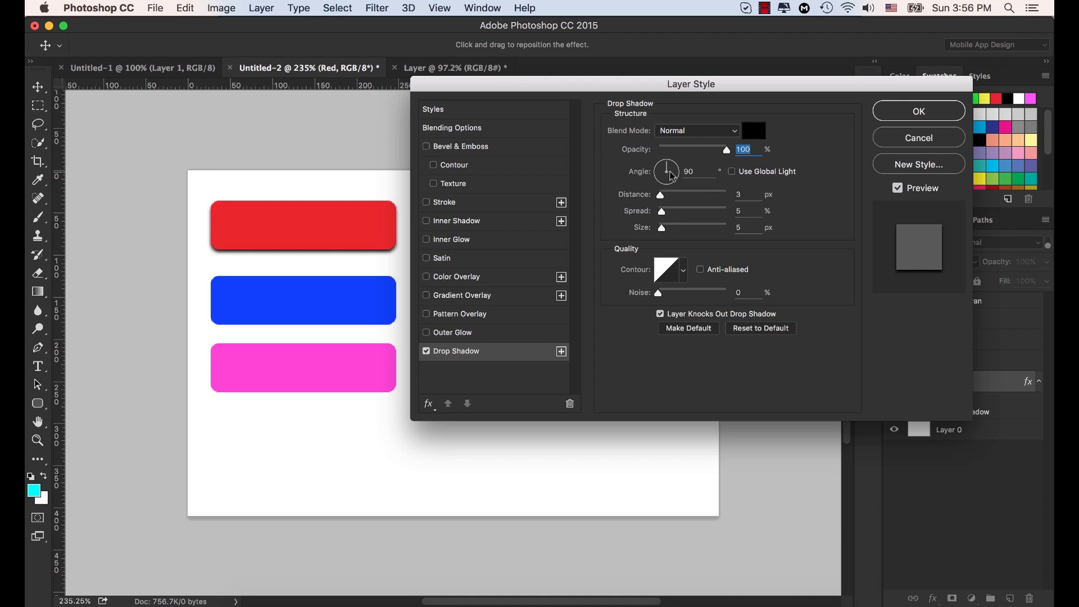
- Try drop shadow angles of -90, -176 and 2 degrees on the red button
{"action": "left_click_drag", "start_coordinate": [667, 167], "coordinate": [664, 193]}
{"action": "key", "text": "Tab"}
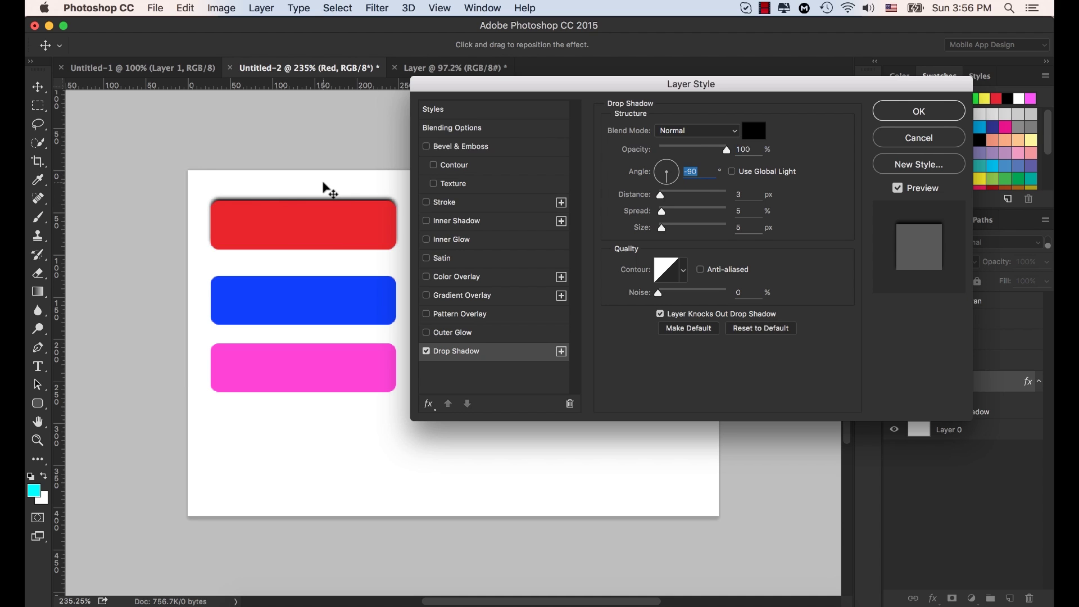
{"action": "left_click_drag", "start_coordinate": [667, 175], "coordinate": [651, 179]}
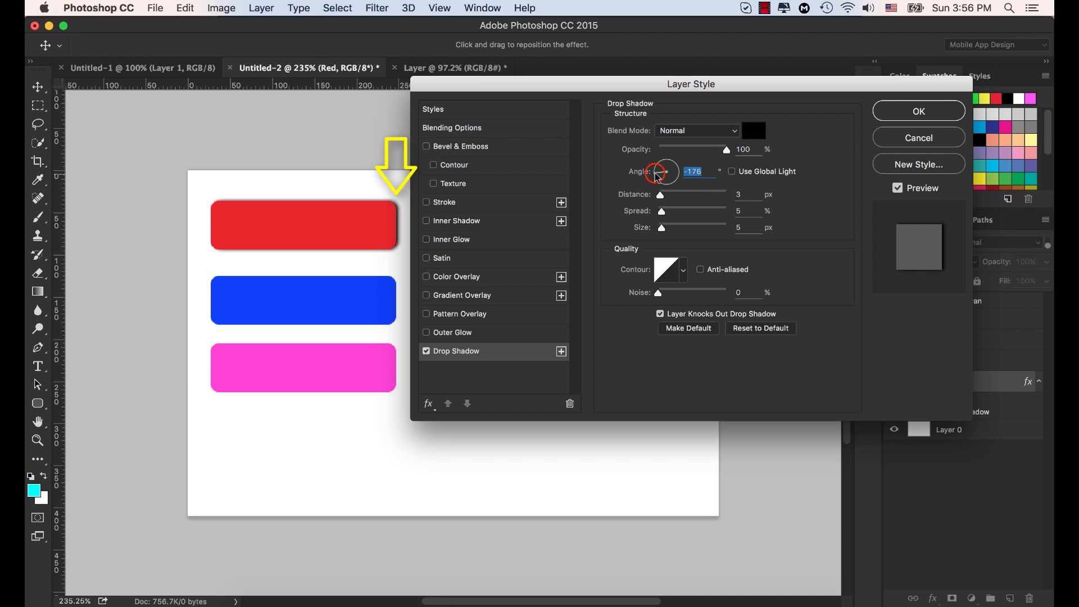
{"action": "left_click", "coordinate": [684, 185]}
{"action": "left_click_drag", "start_coordinate": [681, 181], "coordinate": [686, 171]}
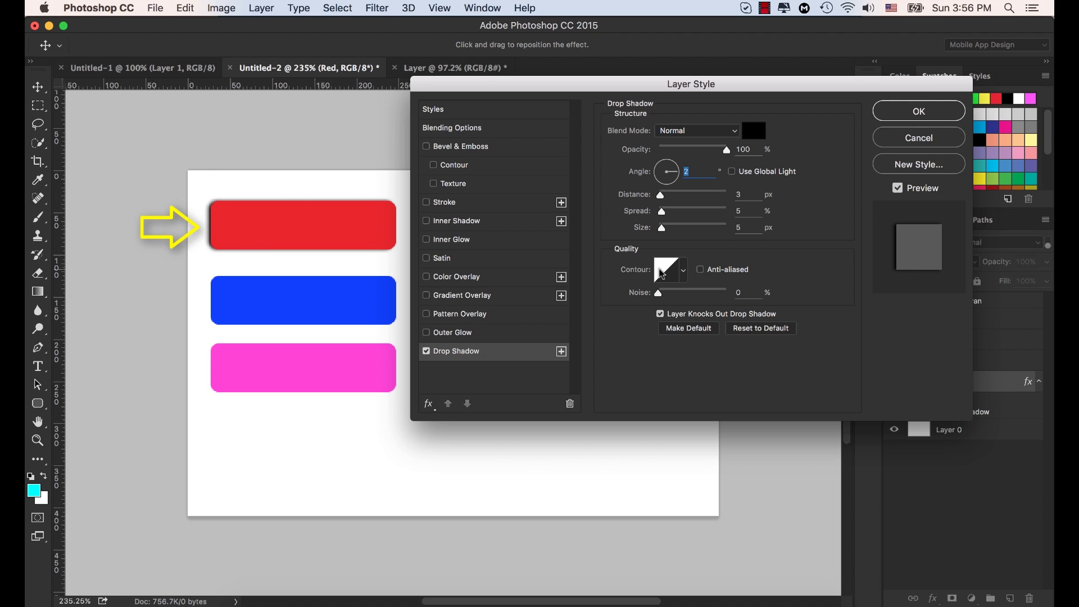
- Try global light on the drop shadow, turn it off again and set the shadow angle to 90 degrees
{"action": "left_click", "coordinate": [732, 172]}
{"action": "left_click", "coordinate": [732, 172]}
{"action": "left_click", "coordinate": [732, 172]}
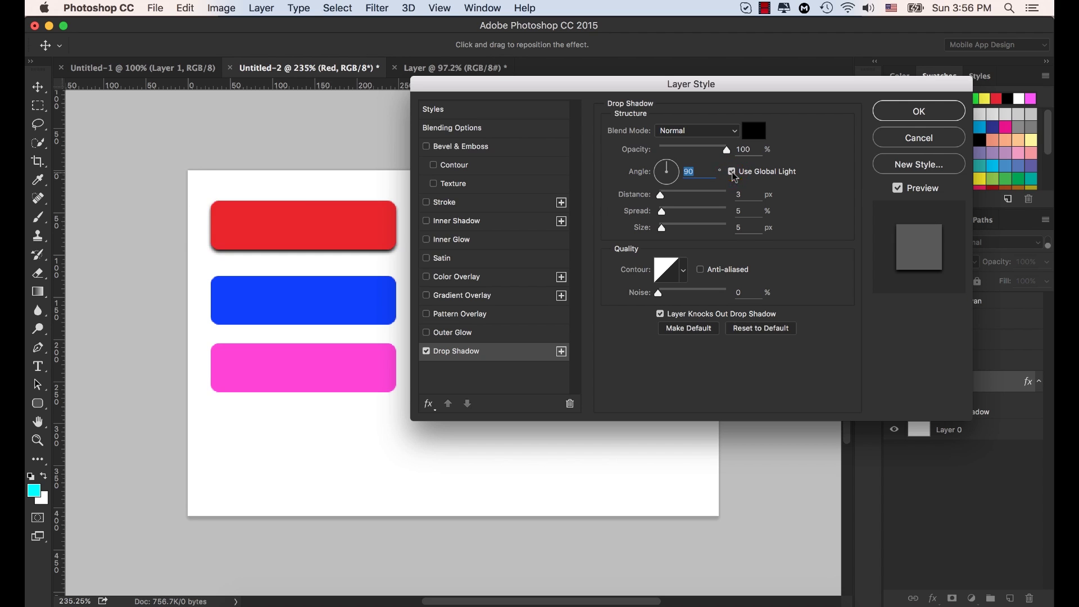
{"action": "left_click", "coordinate": [732, 172]}
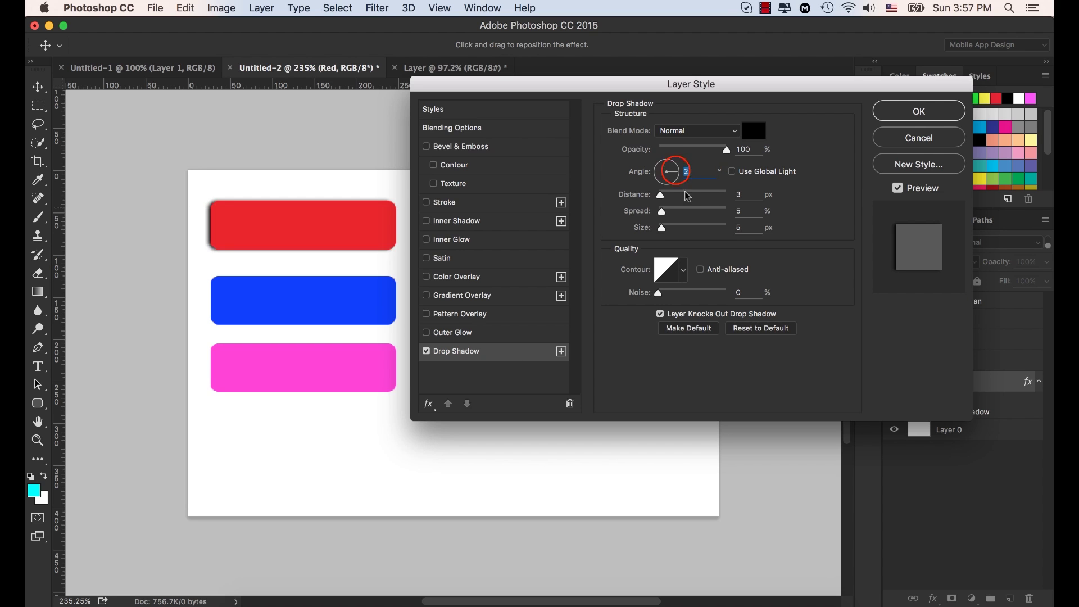
{"action": "left_click_drag", "start_coordinate": [677, 166], "coordinate": [666, 152]}
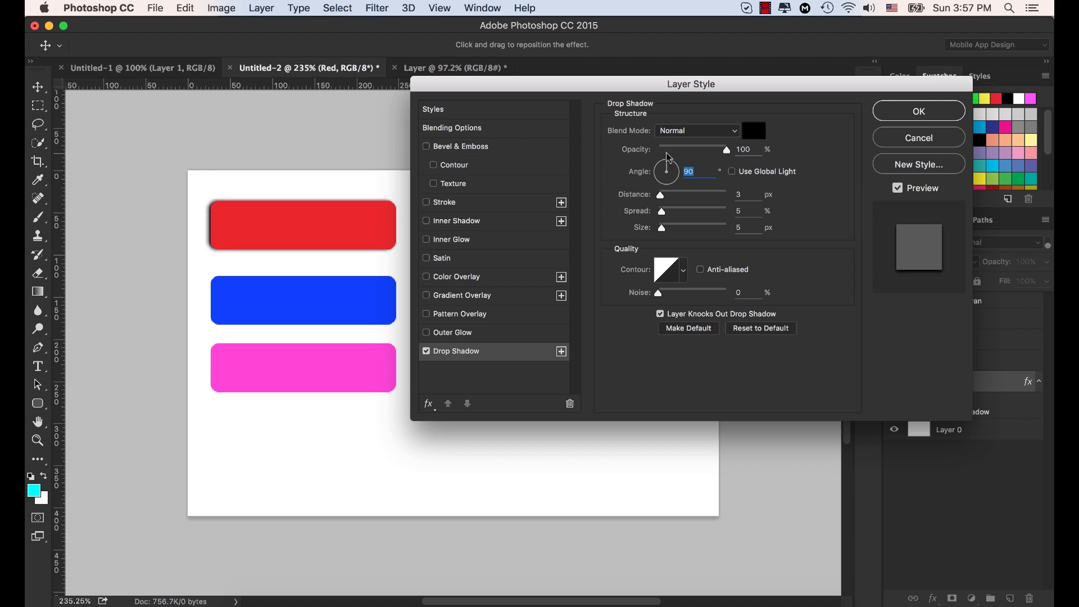
- Set the red button's drop shadow distance to 12 px
{"action": "left_click", "coordinate": [730, 196]}
{"action": "left_click", "coordinate": [661, 196]}
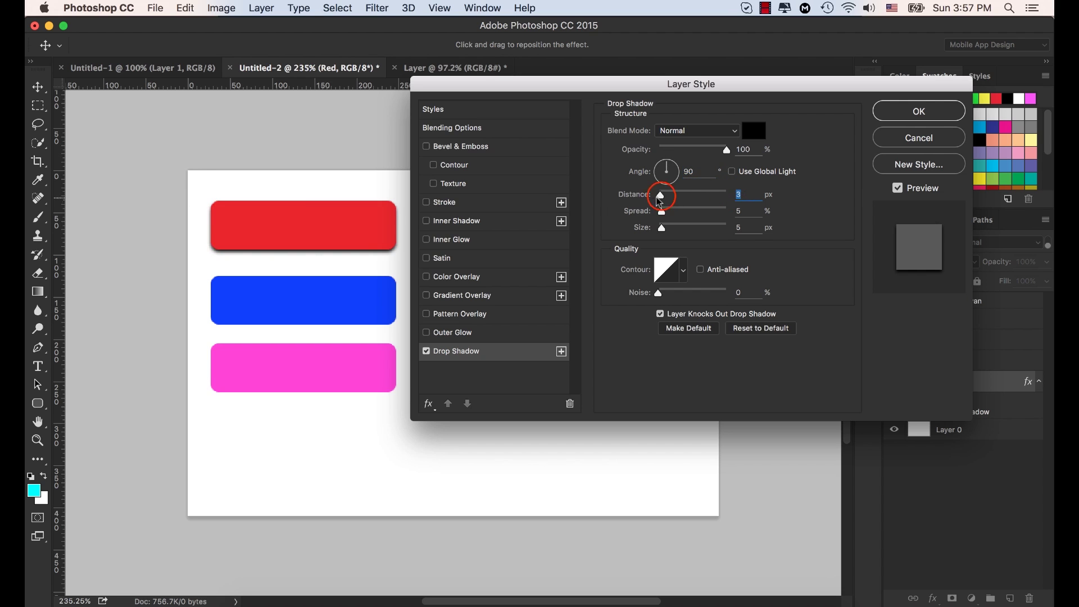
{"action": "left_click_drag", "start_coordinate": [660, 201], "coordinate": [667, 201]}
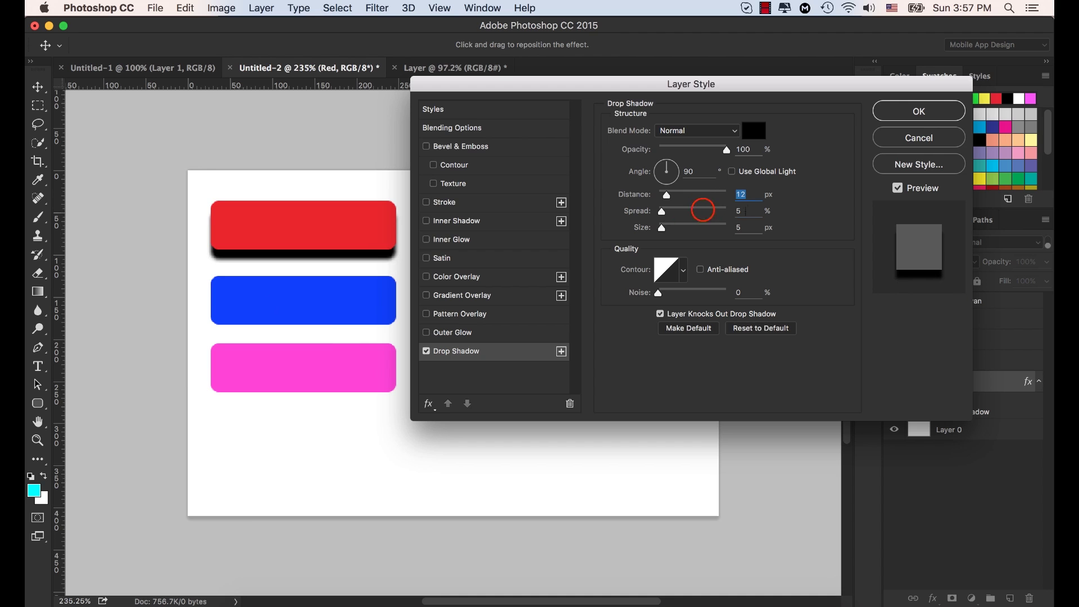
- Try a drop shadow spread of 100%, and reduce it to 8%
{"action": "left_click", "coordinate": [628, 209]}
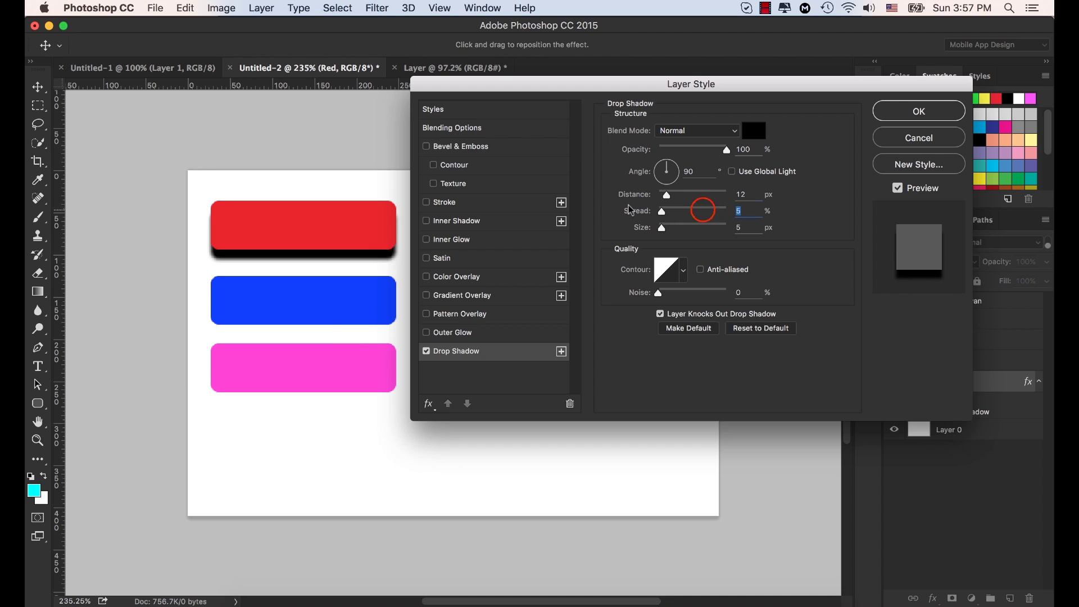
{"action": "left_click", "coordinate": [662, 211]}
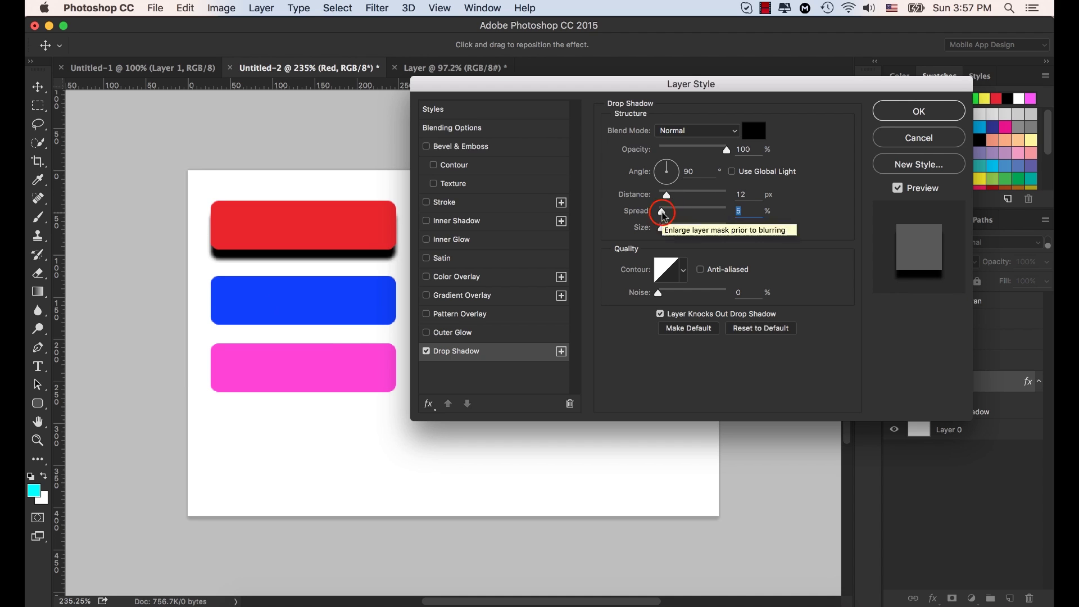
{"action": "left_click_drag", "start_coordinate": [663, 213], "coordinate": [730, 216]}
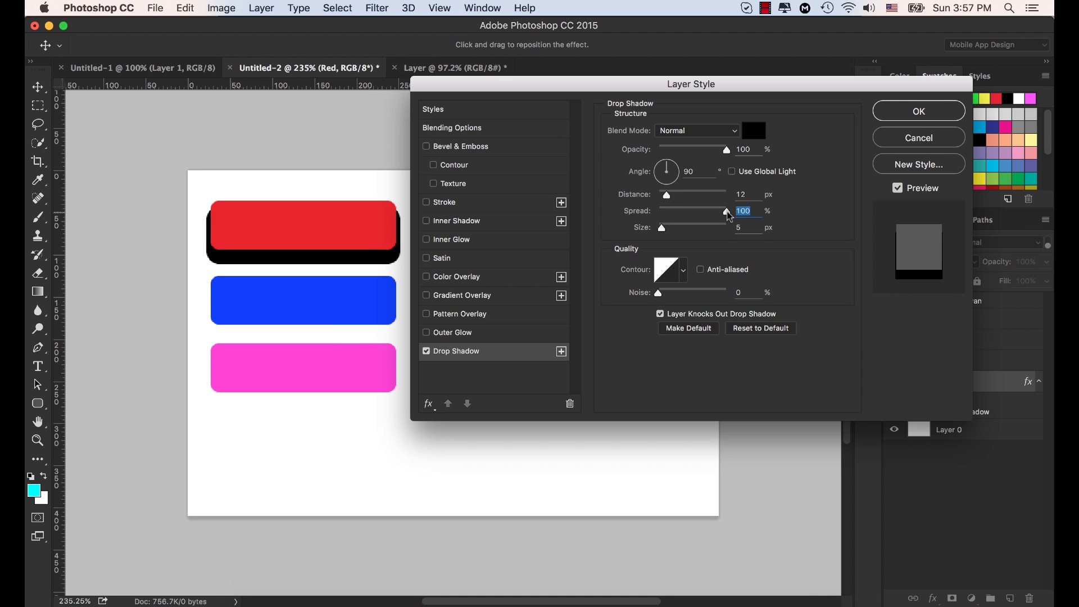
{"action": "left_click_drag", "start_coordinate": [728, 216], "coordinate": [665, 235]}
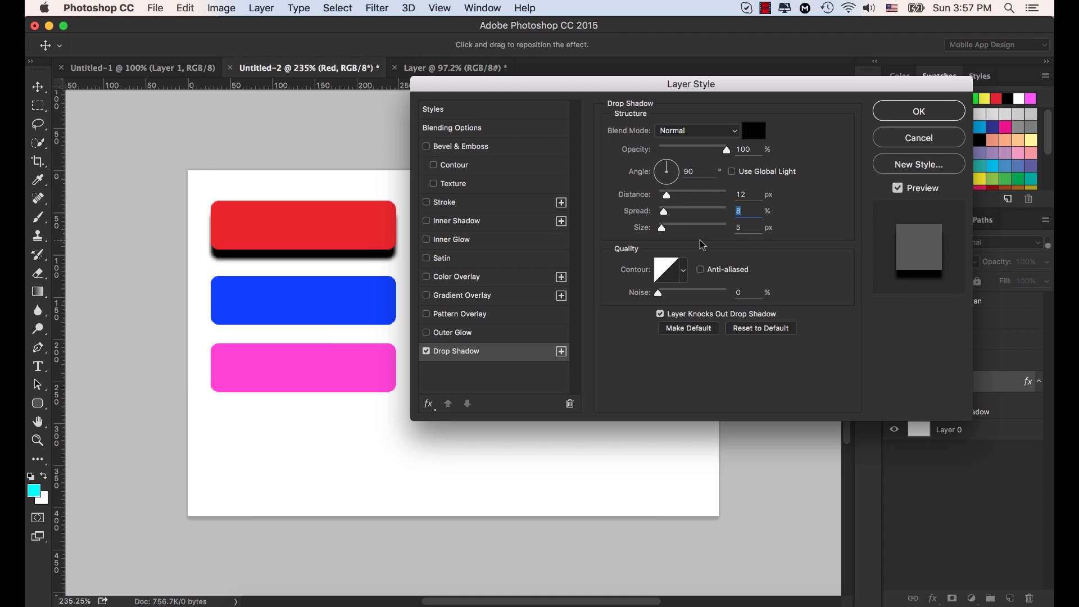
{"action": "left_click_drag", "start_coordinate": [750, 227], "coordinate": [555, 224]}
{"action": "mouse_move", "coordinate": [662, 227]}
{"action": "left_mouse_down"}
{"action": "mouse_move", "coordinate": [720, 227]}
{"action": "mouse_move", "coordinate": [662, 229]}
{"action": "left_mouse_up"}
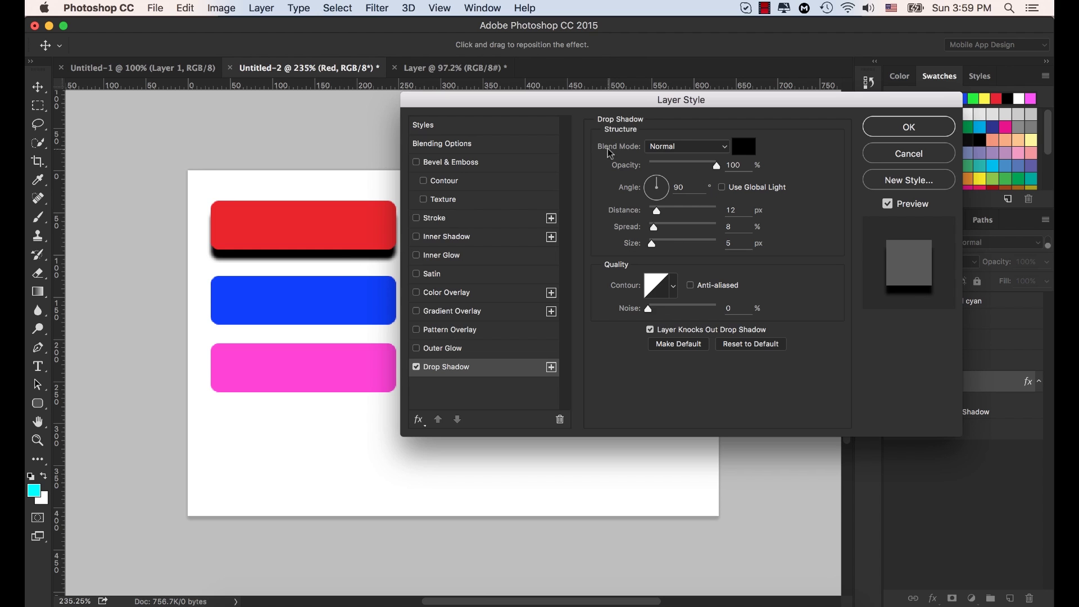
- Set the drop shadow's blend mode to Multiply, with distance 2 px, spread 2% and size 2 px
{"action": "left_click", "coordinate": [724, 148]}
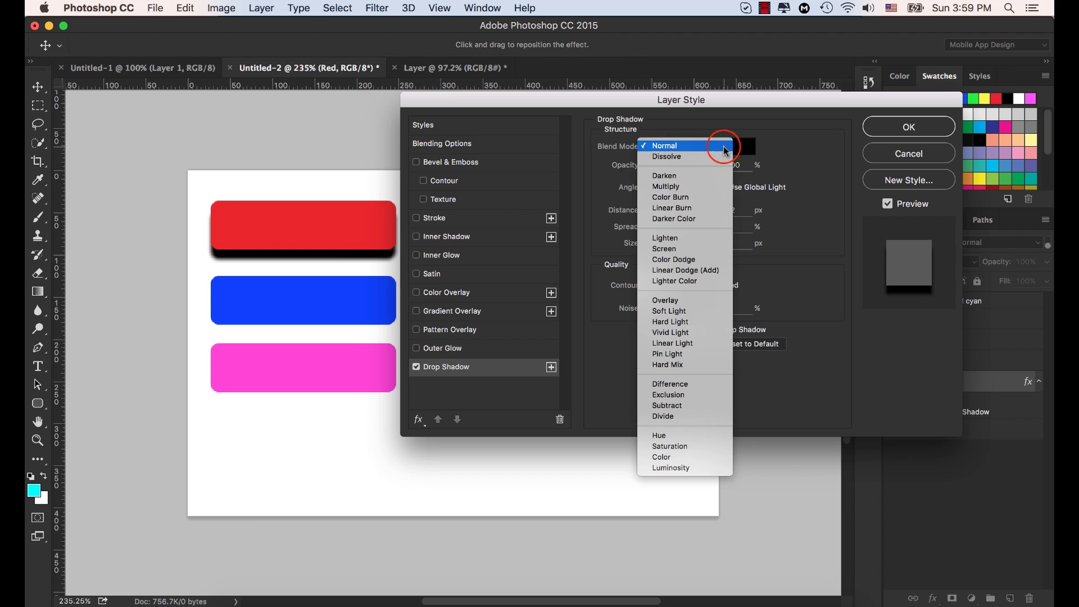
{"action": "left_click", "coordinate": [696, 187]}
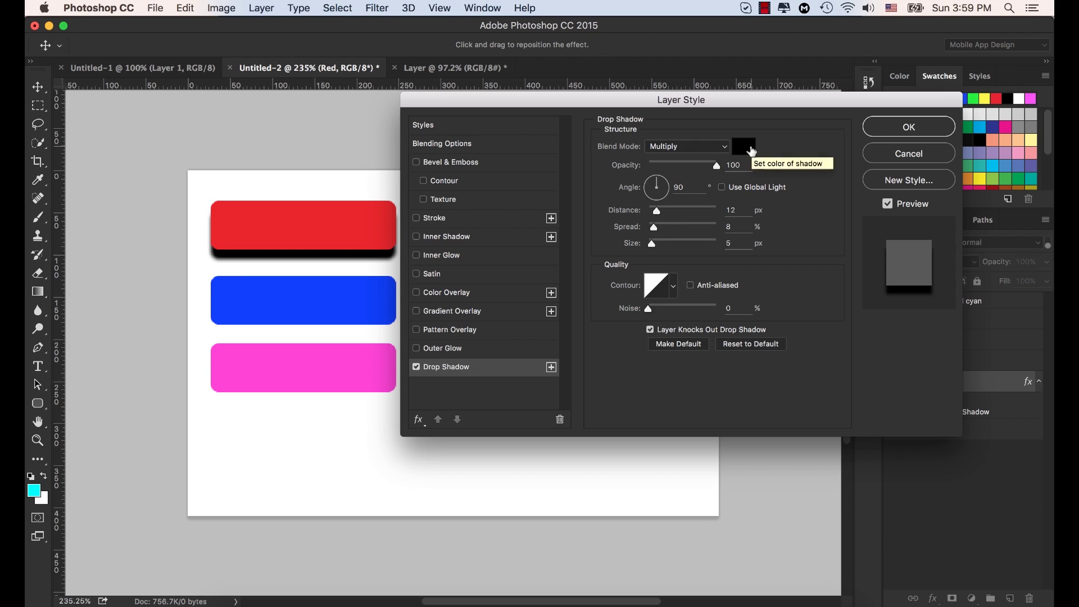
{"action": "left_click", "coordinate": [657, 212]}
{"action": "left_click_drag", "start_coordinate": [660, 213], "coordinate": [649, 247]}
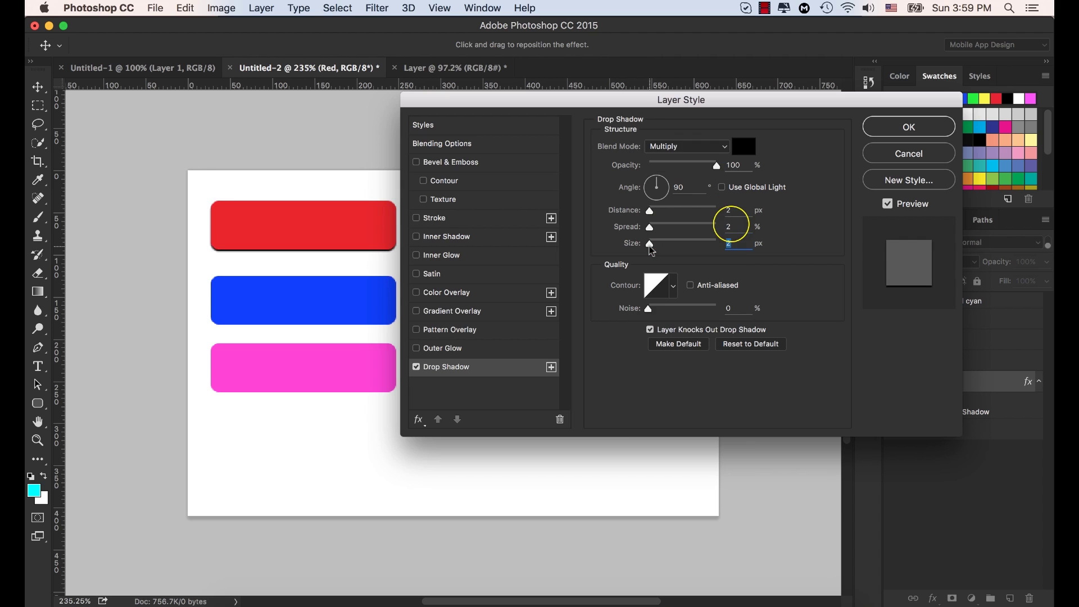
- Set the drop shadow's opacity to 42%
{"action": "left_click_drag", "start_coordinate": [714, 166], "coordinate": [712, 167]}
{"action": "left_click_drag", "start_coordinate": [703, 171], "coordinate": [670, 170]}
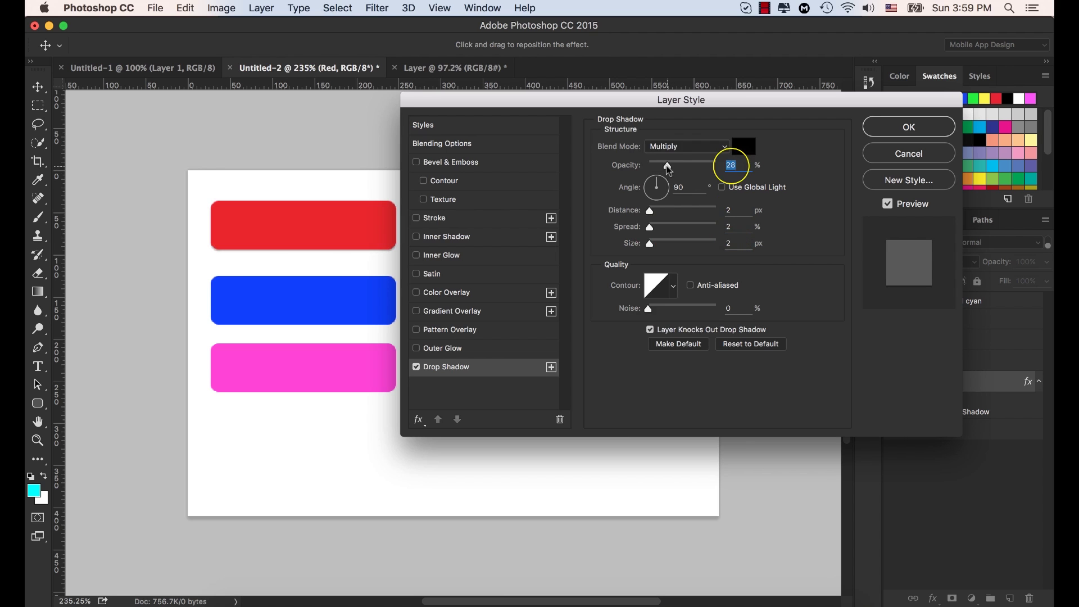
{"action": "left_click_drag", "start_coordinate": [667, 169], "coordinate": [679, 171]}
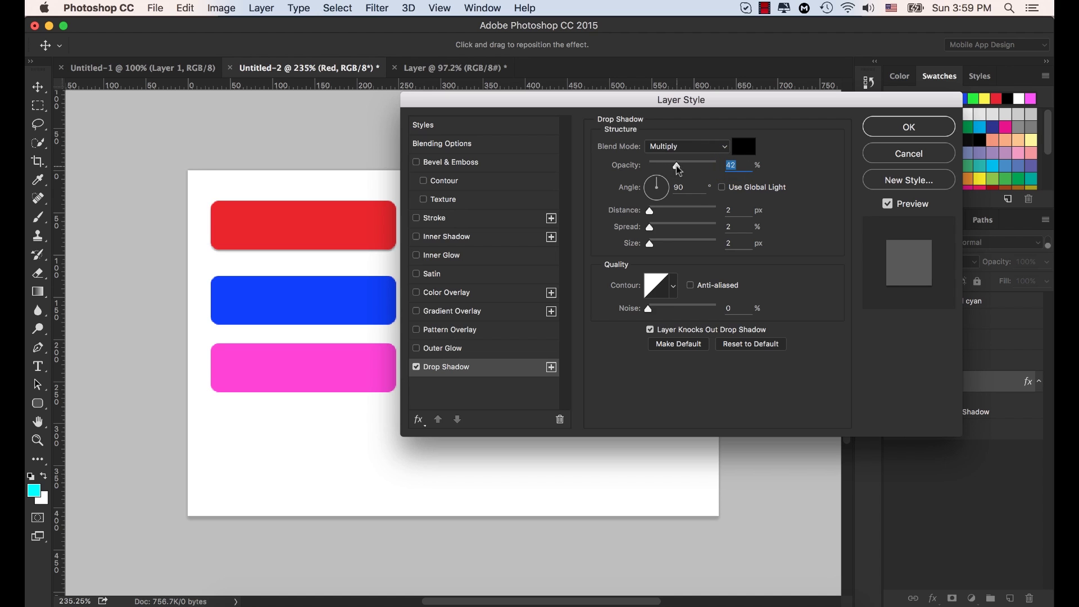
- Apply the layer style and compare the red button with its drop shadow hidden and shown, leaving it shown
{"action": "left_click", "coordinate": [416, 368]}
{"action": "left_click", "coordinate": [416, 368]}
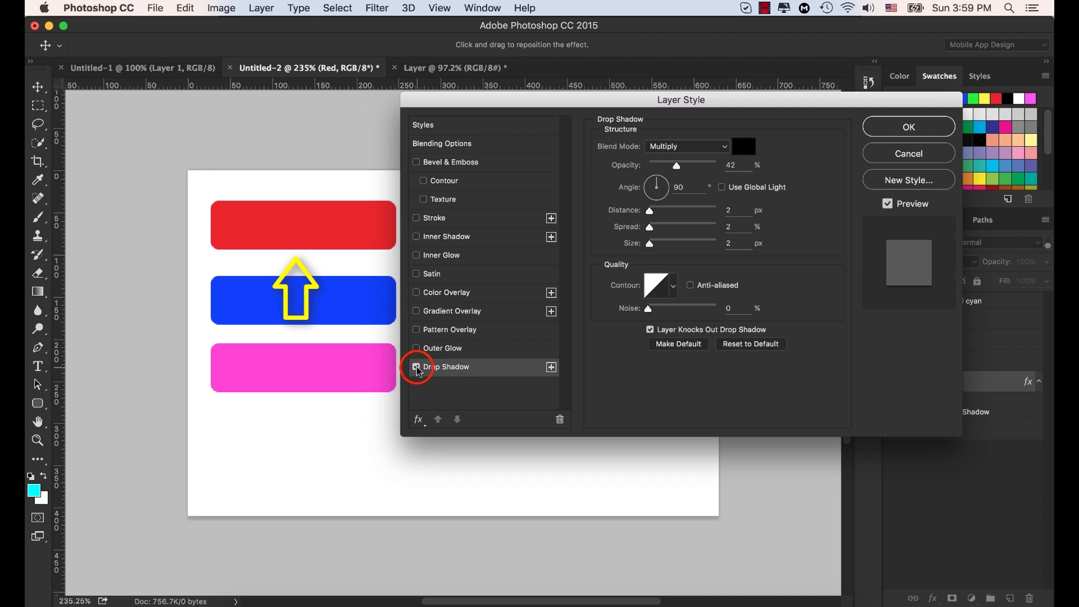
{"action": "left_click", "coordinate": [417, 368]}
{"action": "left_click", "coordinate": [417, 368]}
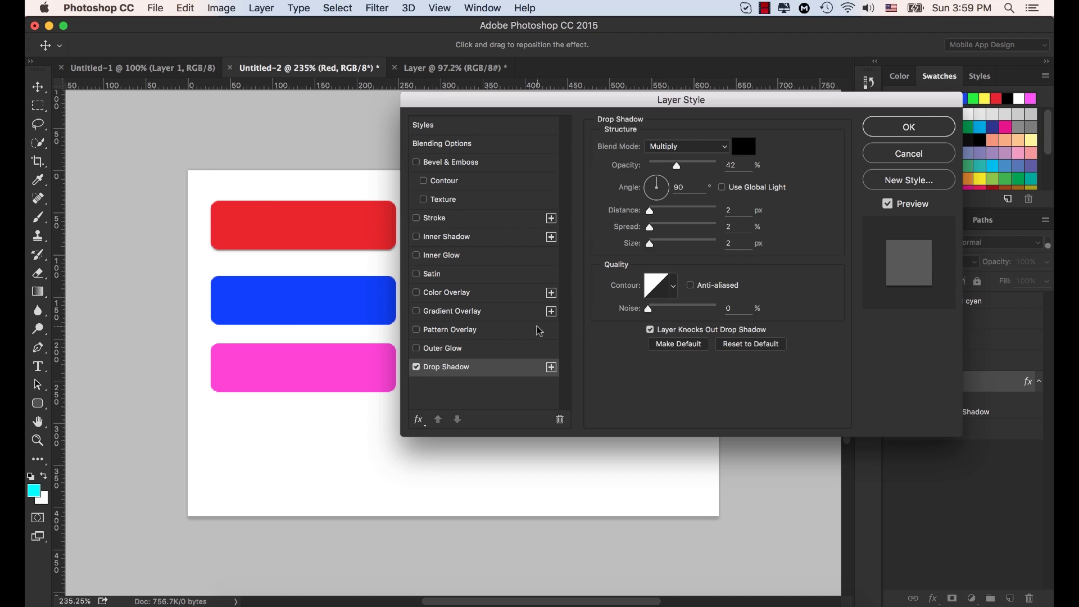
{"action": "left_click", "coordinate": [909, 126]}
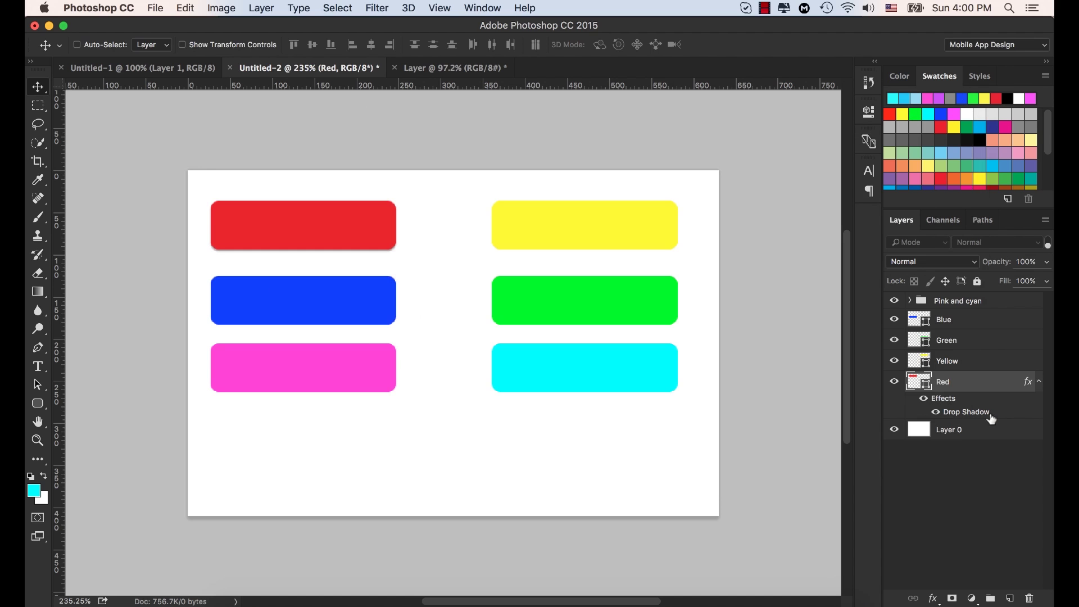
{"action": "left_click", "coordinate": [936, 413]}
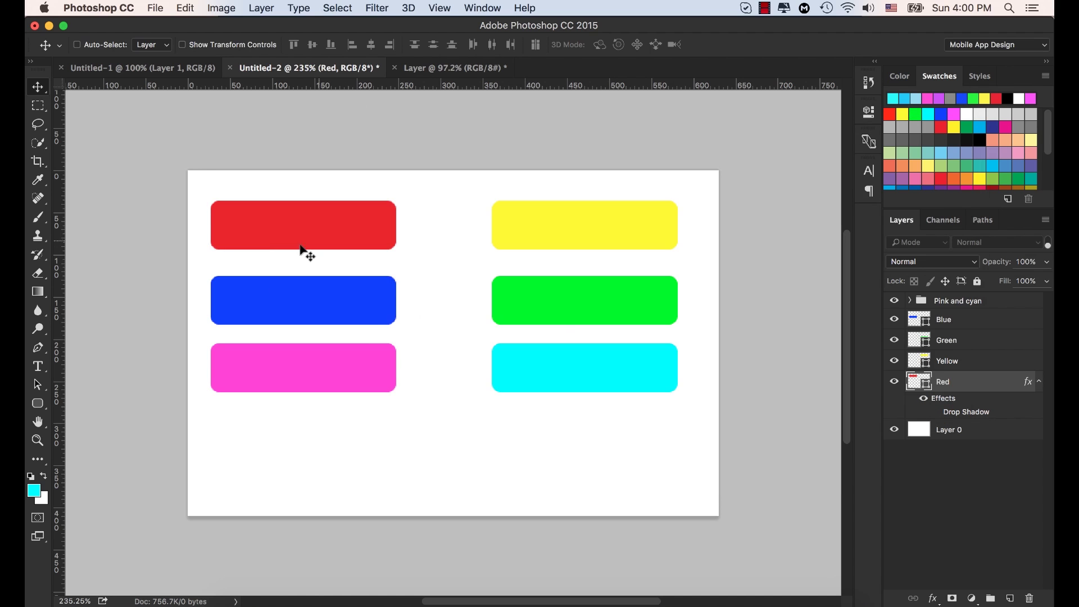
{"action": "left_click", "coordinate": [935, 412]}
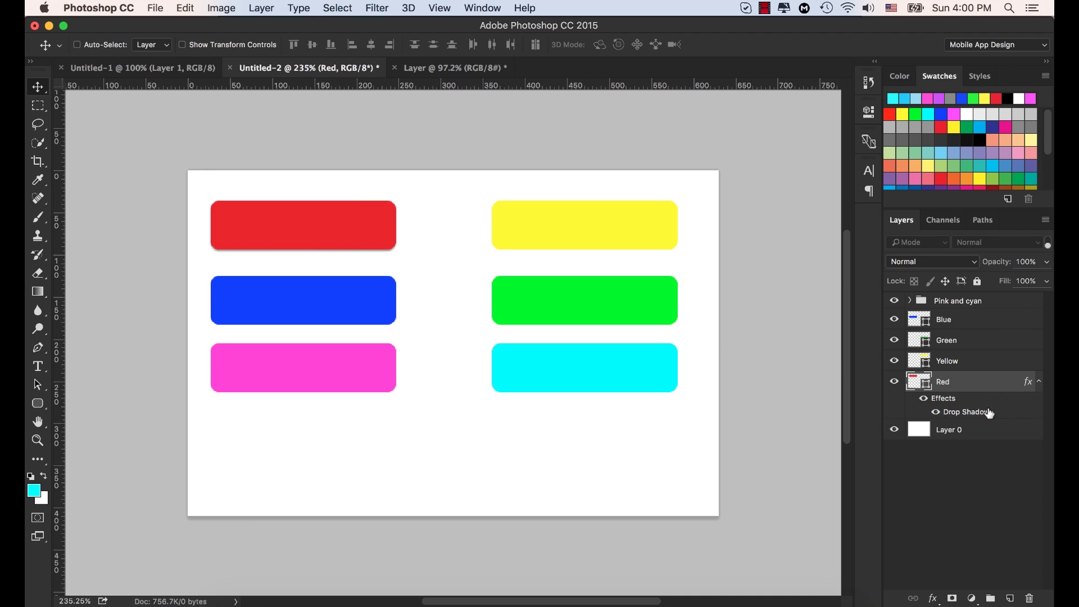
- Copy the Red layer's style and paste it onto the Blue layer
{"action": "right_click", "coordinate": [984, 382]}
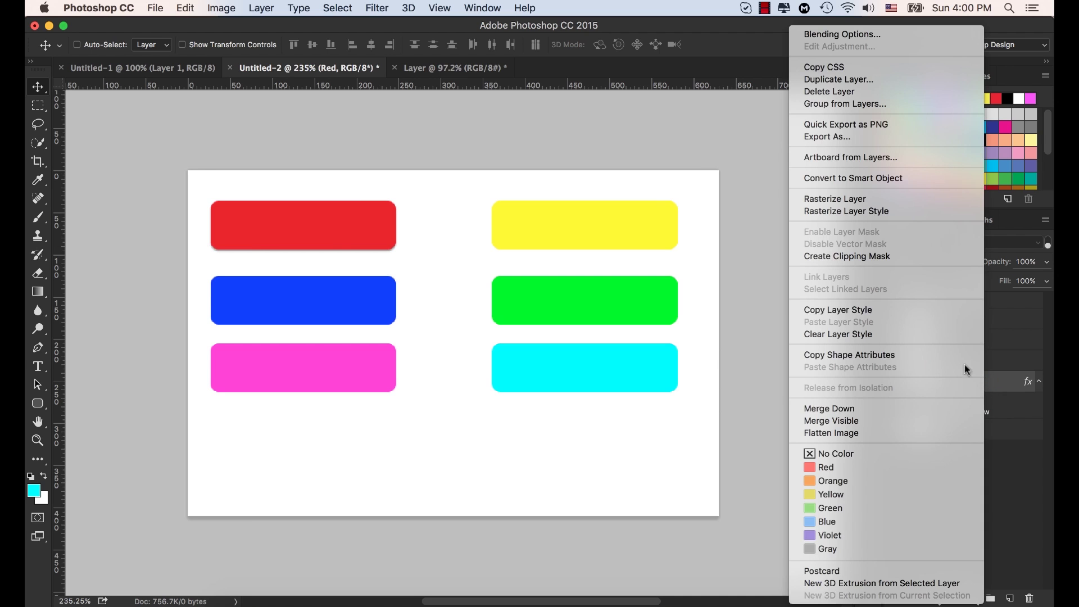
{"action": "left_click", "coordinate": [871, 312]}
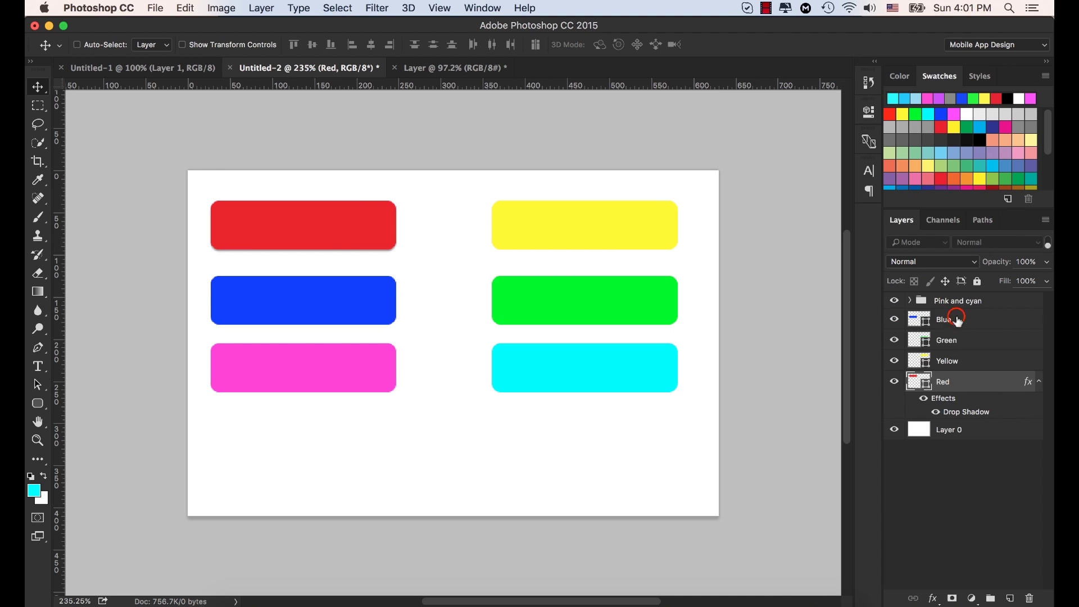
{"action": "left_click", "coordinate": [957, 320]}
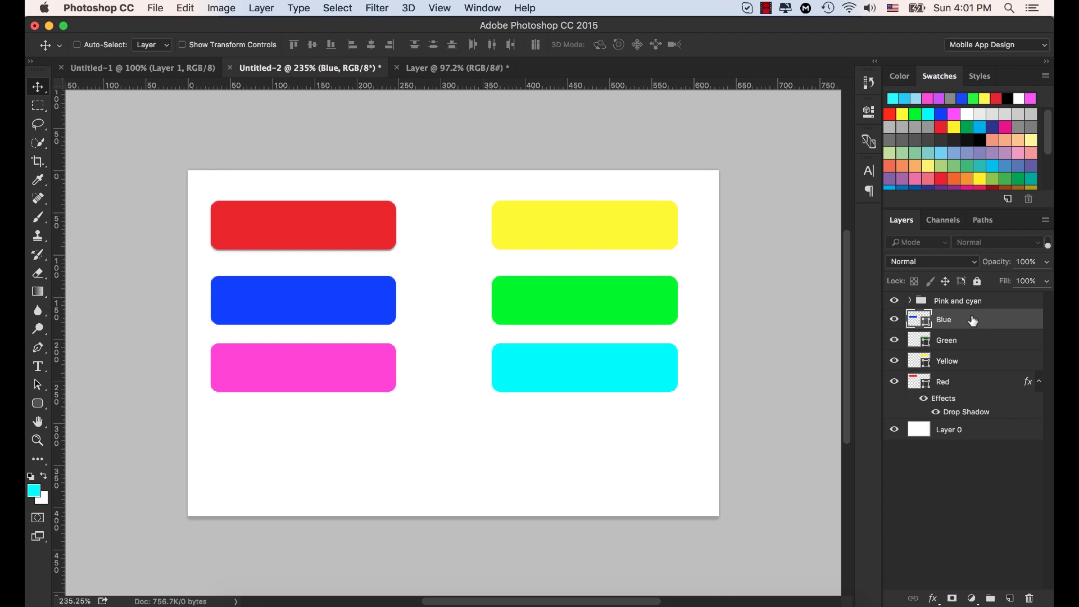
{"action": "right_click", "coordinate": [970, 319]}
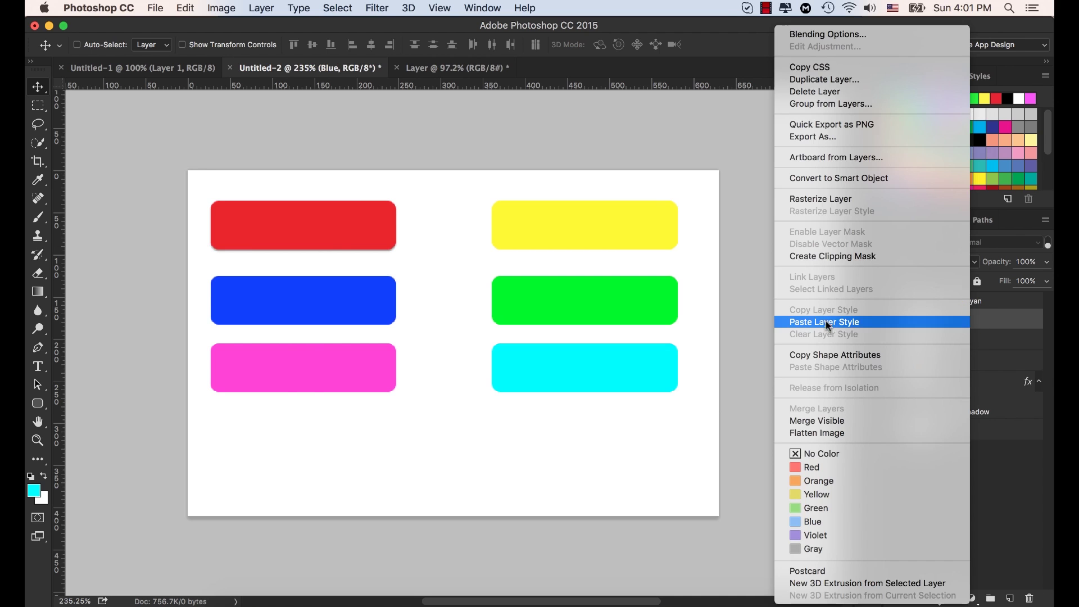
{"action": "left_click", "coordinate": [856, 322]}
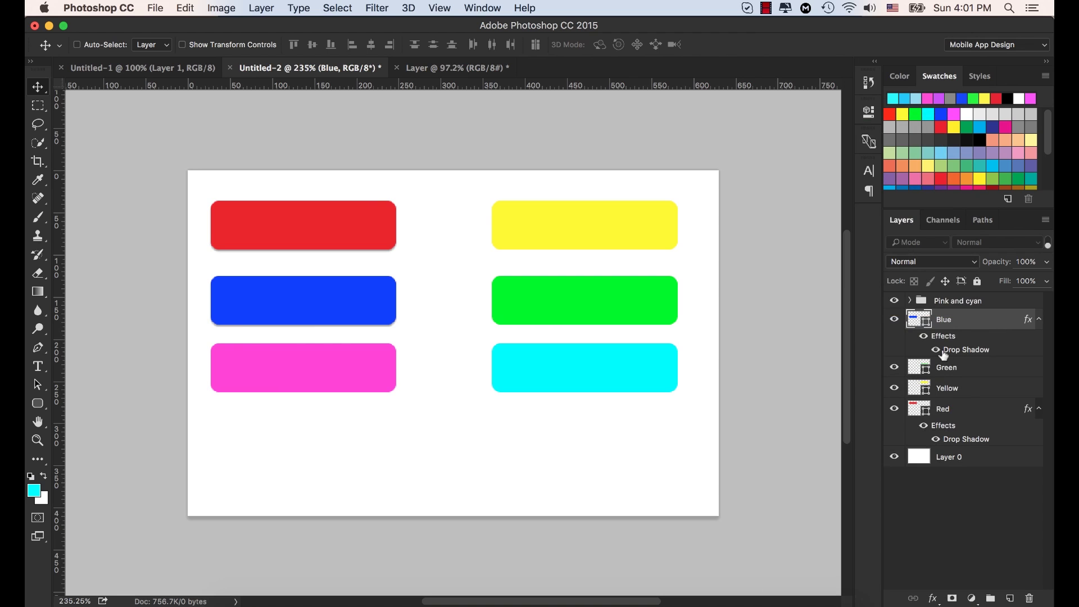
- Clear the layer style from the Blue layer
{"action": "right_click", "coordinate": [980, 315]}
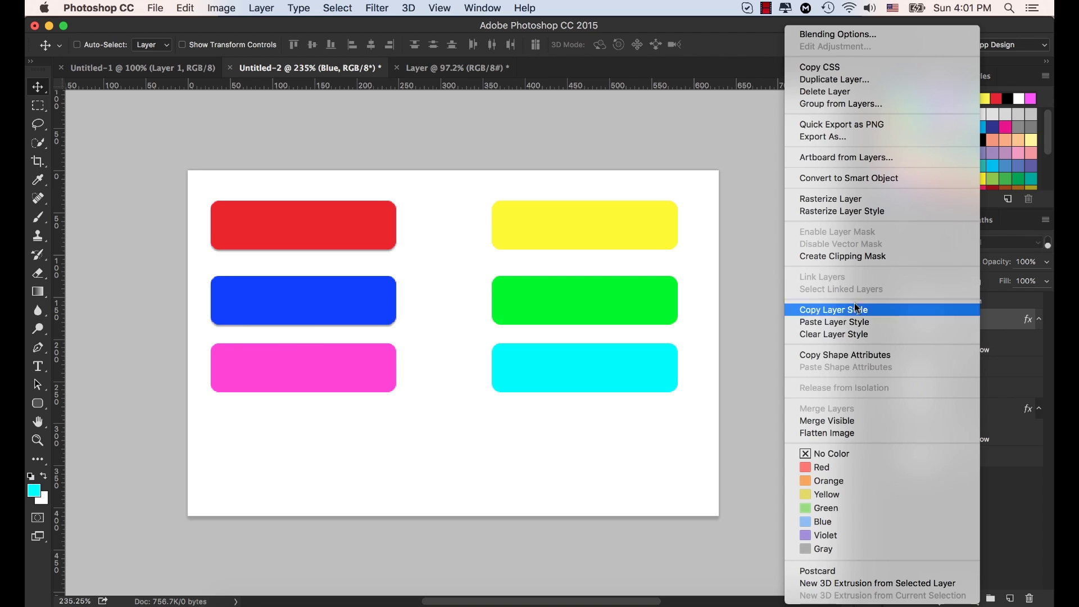
{"action": "left_click", "coordinate": [836, 336]}
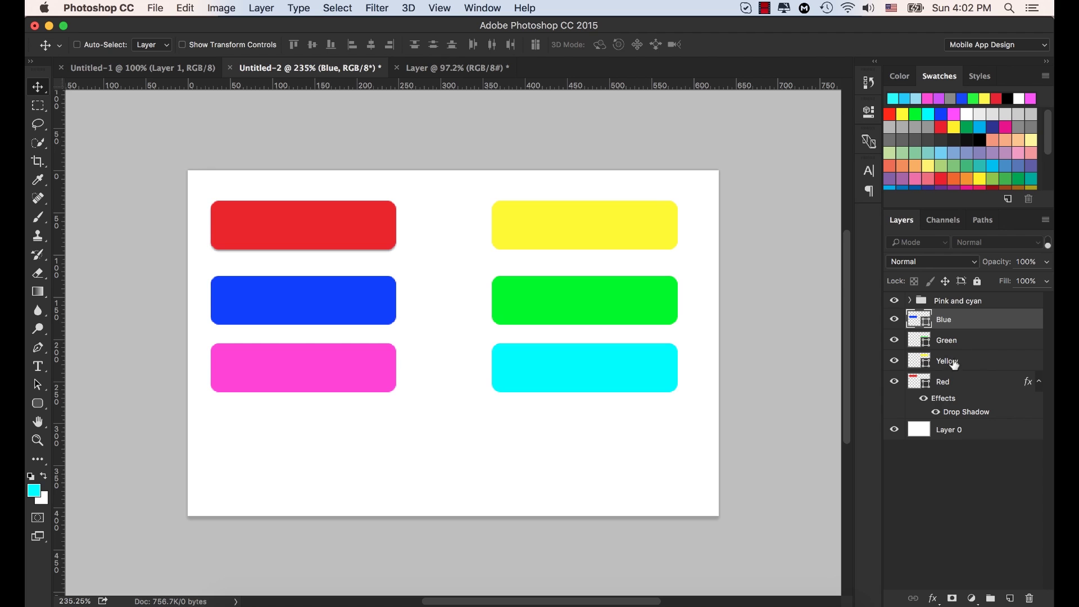
- Add a Color Overlay effect to the Green layer and move the effect settings clear of its button on the canvas
{"action": "left_click", "coordinate": [948, 341]}
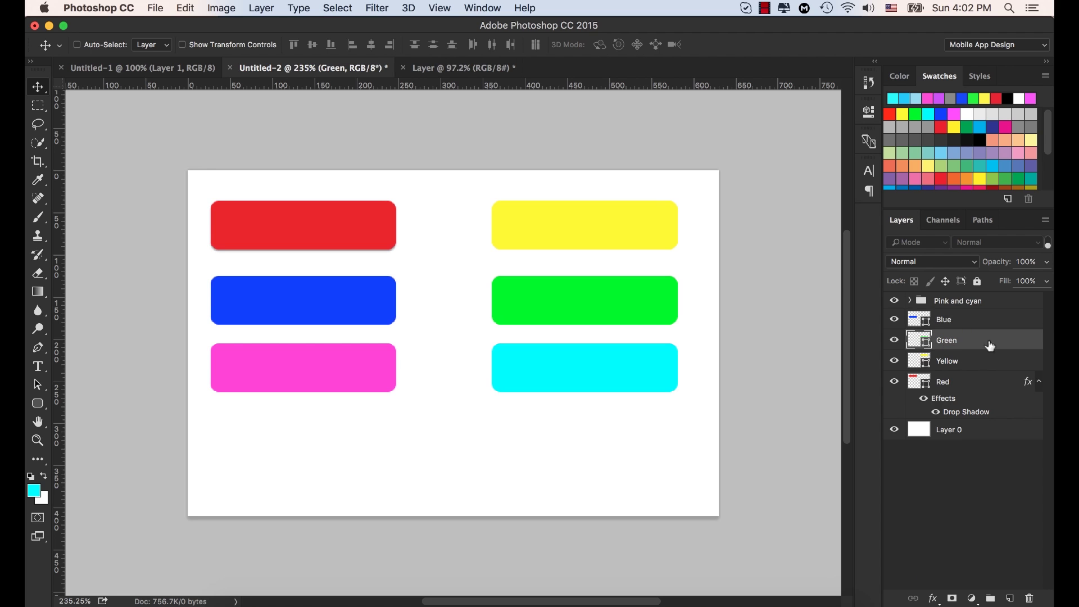
{"action": "left_click", "coordinate": [932, 597]}
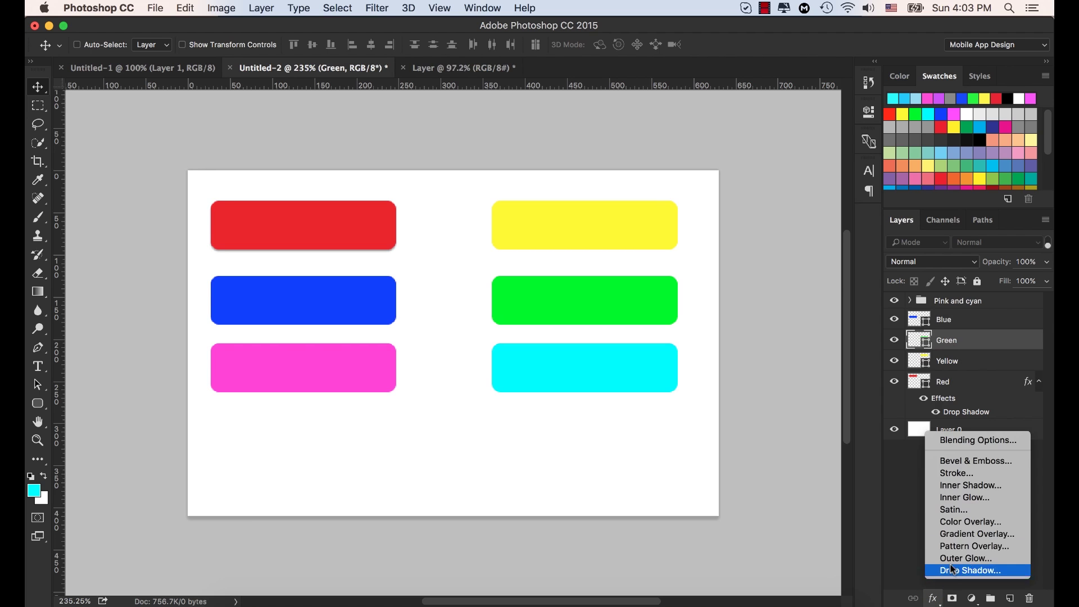
{"action": "left_click", "coordinate": [972, 522]}
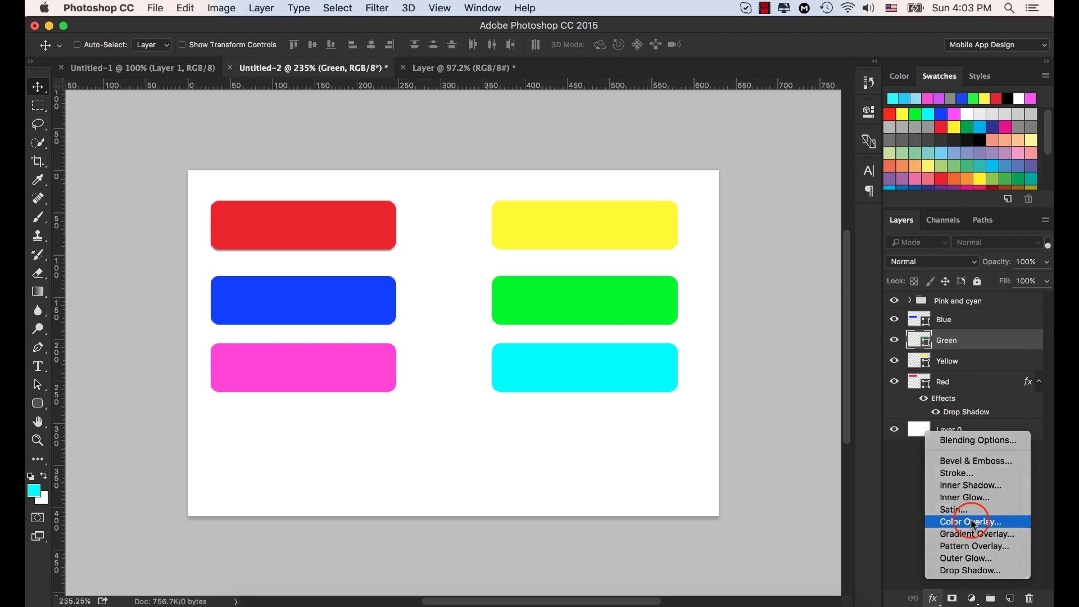
{"action": "left_click_drag", "start_coordinate": [662, 102], "coordinate": [713, 134]}
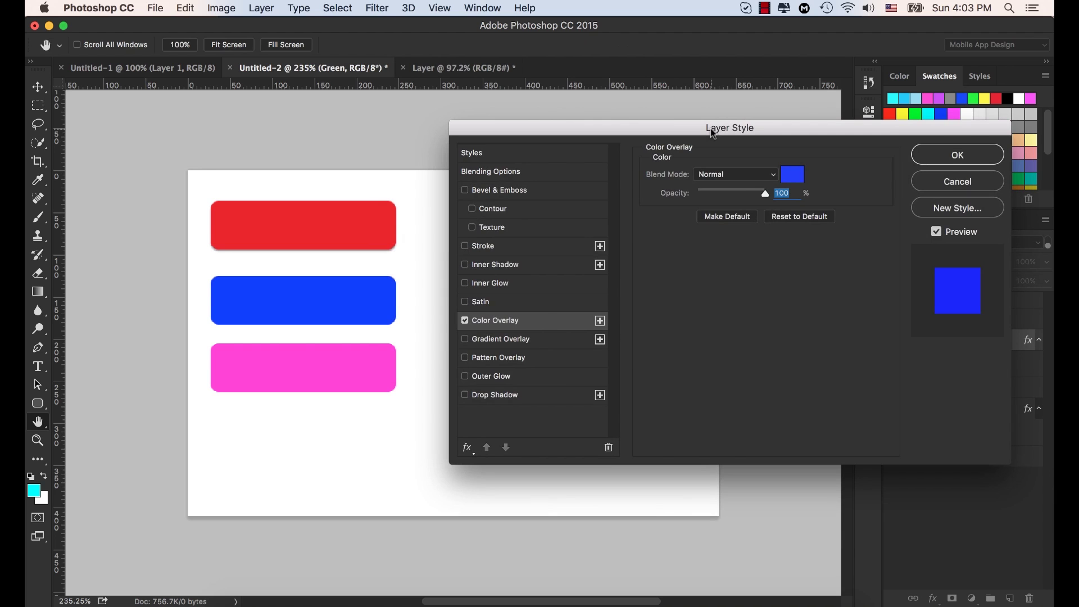
{"action": "left_click_drag", "start_coordinate": [713, 133], "coordinate": [608, 120]}
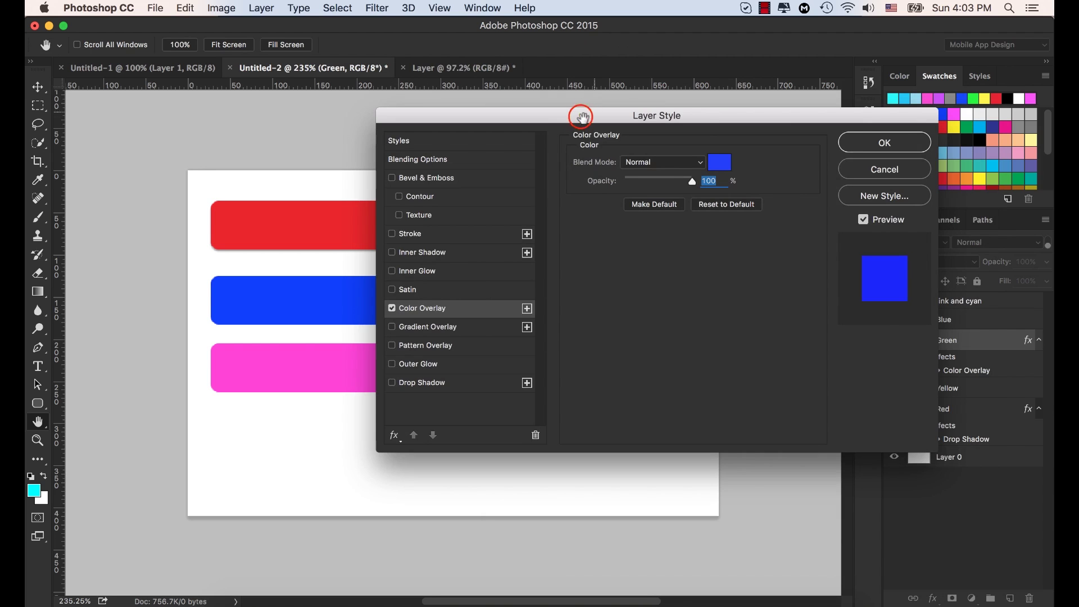
{"action": "left_click_drag", "start_coordinate": [579, 113], "coordinate": [610, 354]}
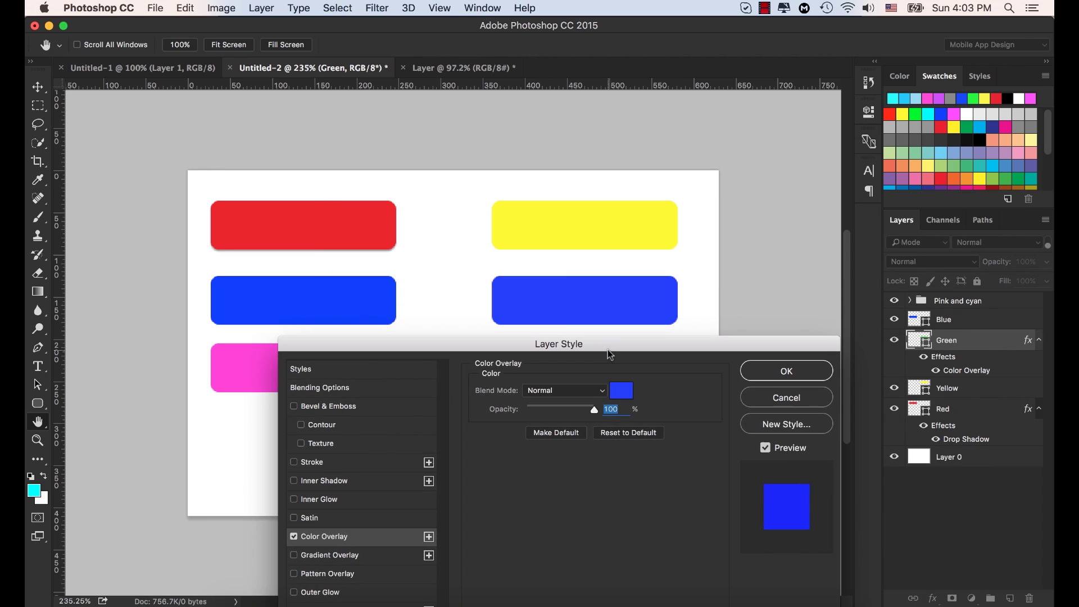
- Set the Green layer's overlay colour to bright red, ff0600
{"action": "left_click", "coordinate": [621, 390]}
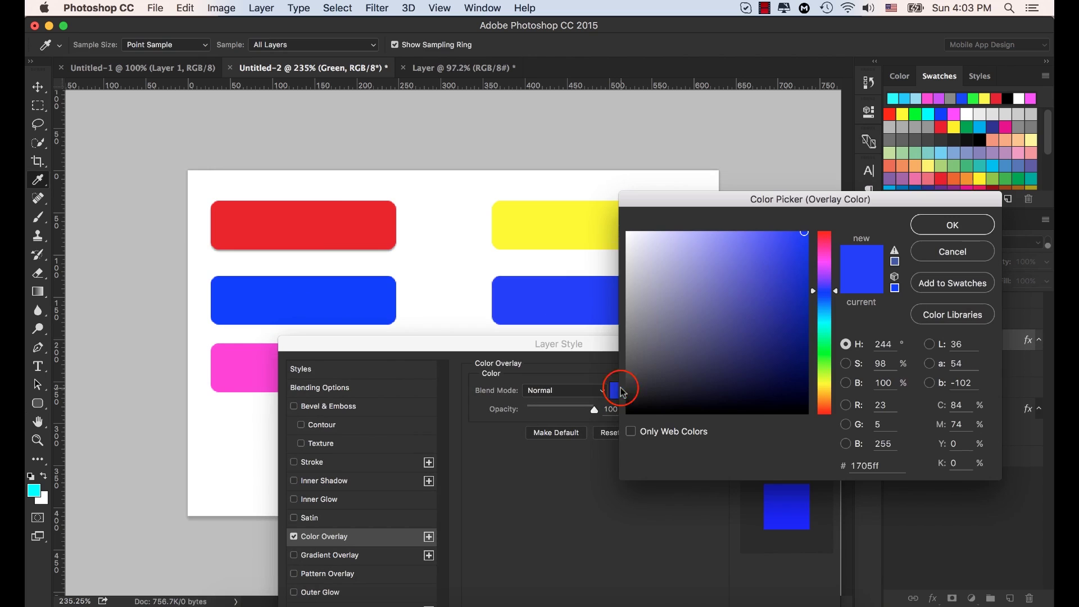
{"action": "left_click", "coordinate": [940, 252]}
{"action": "left_click_drag", "start_coordinate": [679, 346], "coordinate": [677, 344]}
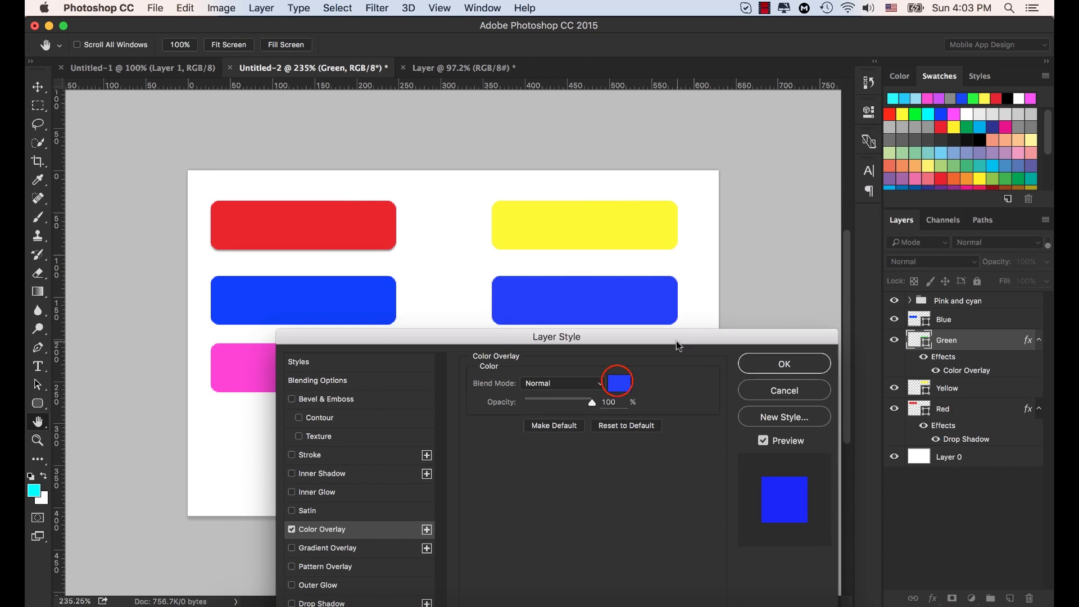
{"action": "left_click", "coordinate": [618, 385]}
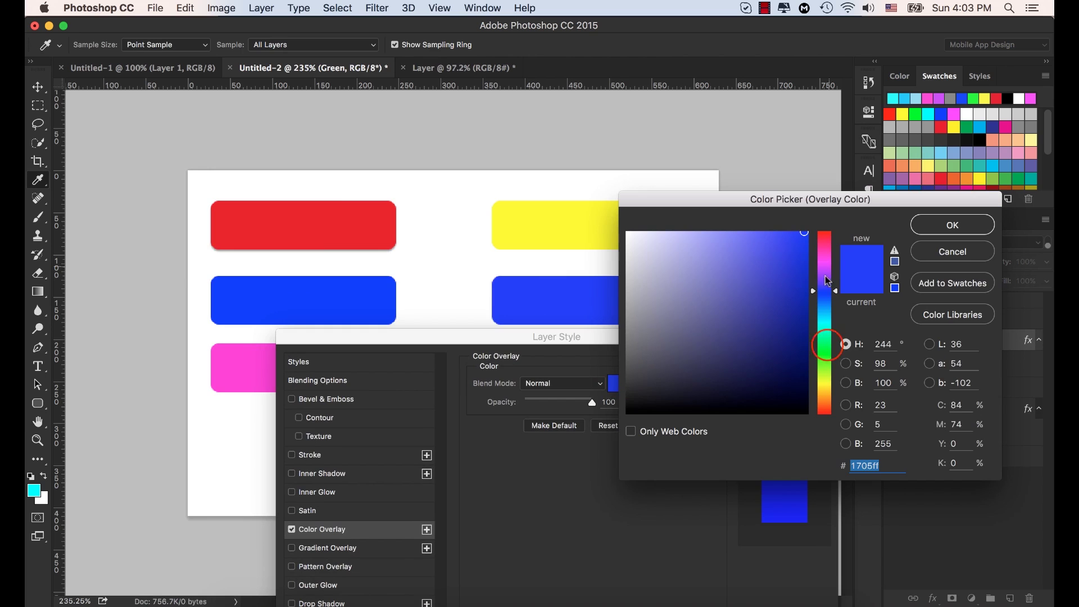
{"action": "left_click", "coordinate": [826, 347]}
{"action": "left_click_drag", "start_coordinate": [827, 354], "coordinate": [828, 414]}
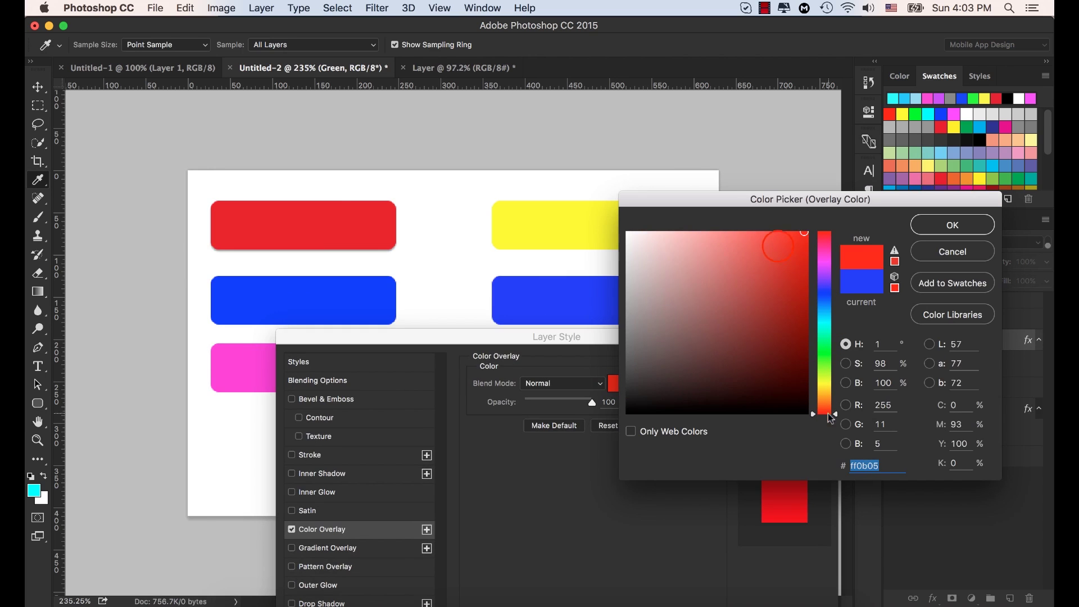
{"action": "left_click_drag", "start_coordinate": [777, 246], "coordinate": [833, 223]}
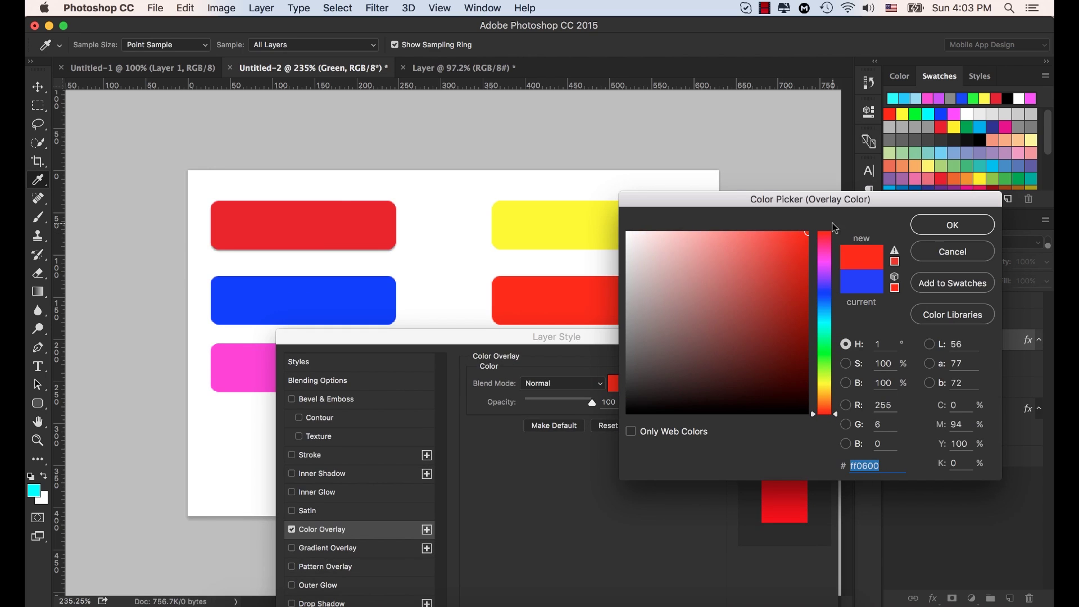
{"action": "left_click_drag", "start_coordinate": [748, 197], "coordinate": [821, 208]}
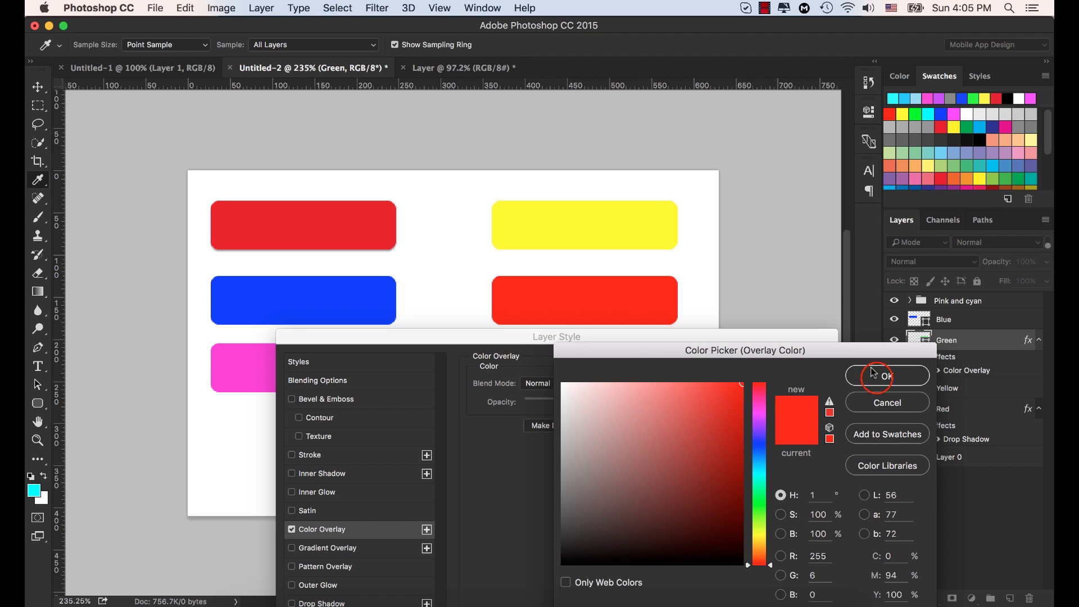
{"action": "left_click", "coordinate": [885, 375]}
- Compare the red overlay at 0% and 100% opacity, leave it at 100% and apply the layer style
{"action": "left_click_drag", "start_coordinate": [746, 341], "coordinate": [811, 293]}
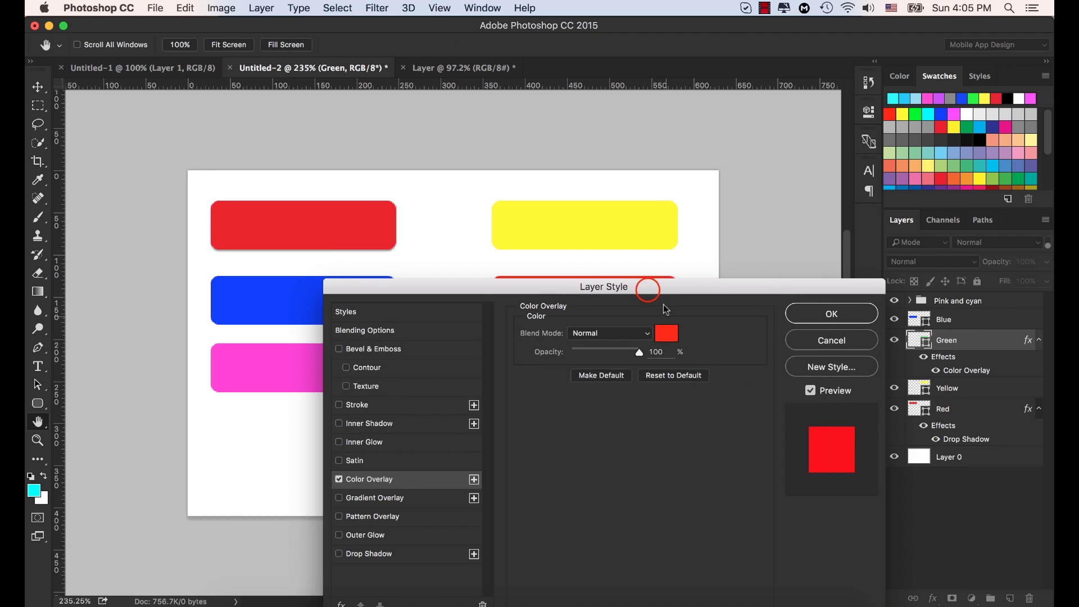
{"action": "left_click_drag", "start_coordinate": [649, 290], "coordinate": [641, 357]}
{"action": "left_click", "coordinate": [631, 420]}
{"action": "left_click_drag", "start_coordinate": [631, 423], "coordinate": [557, 426]}
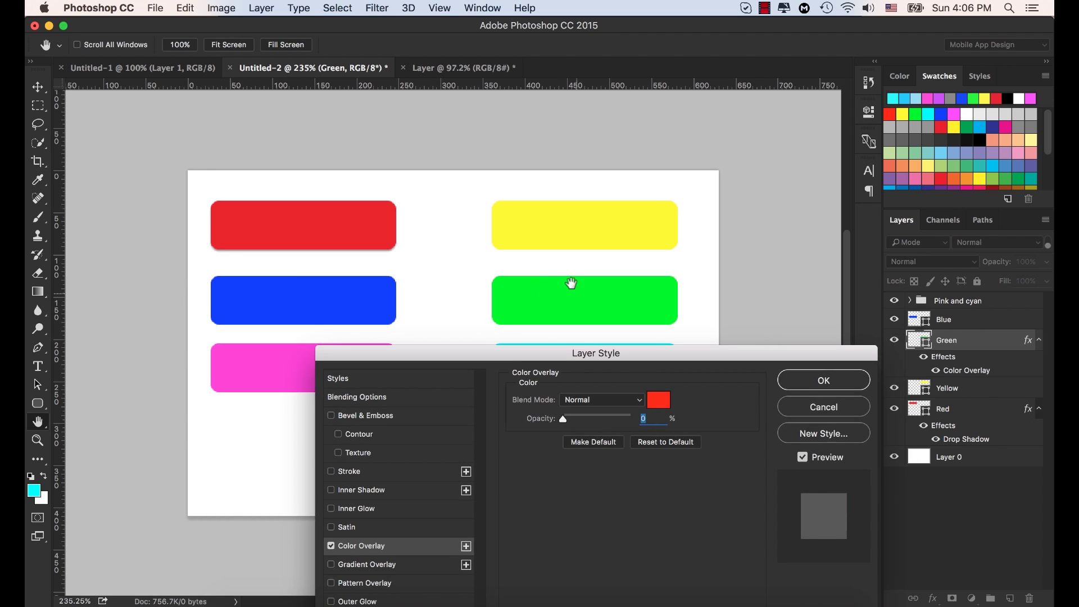
{"action": "left_click", "coordinate": [564, 423]}
{"action": "left_click_drag", "start_coordinate": [564, 424], "coordinate": [685, 426]}
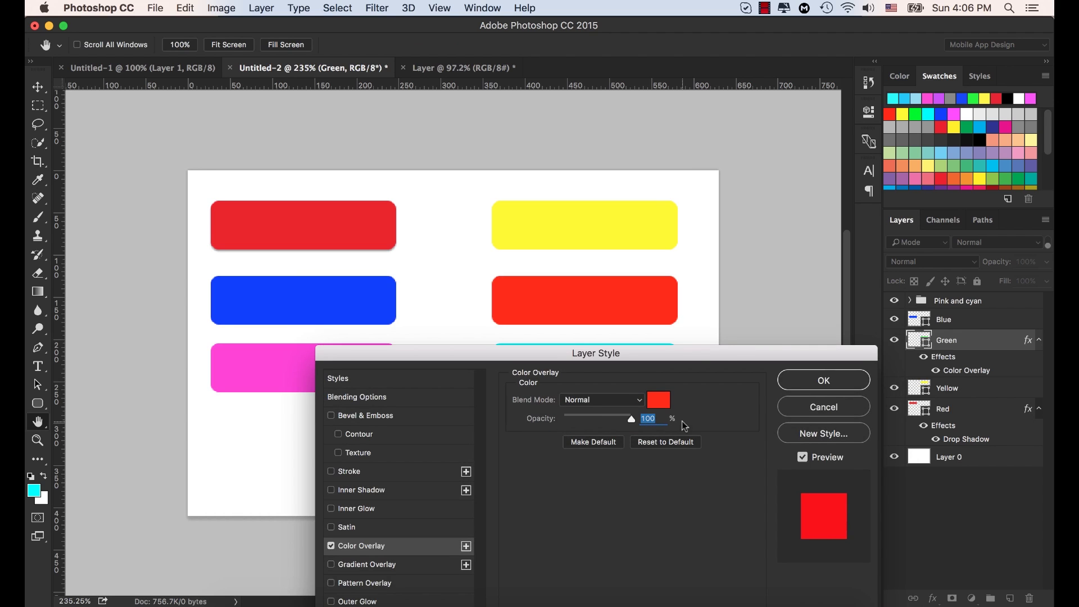
{"action": "left_click_drag", "start_coordinate": [713, 354], "coordinate": [690, 266]}
{"action": "left_click", "coordinate": [803, 295]}
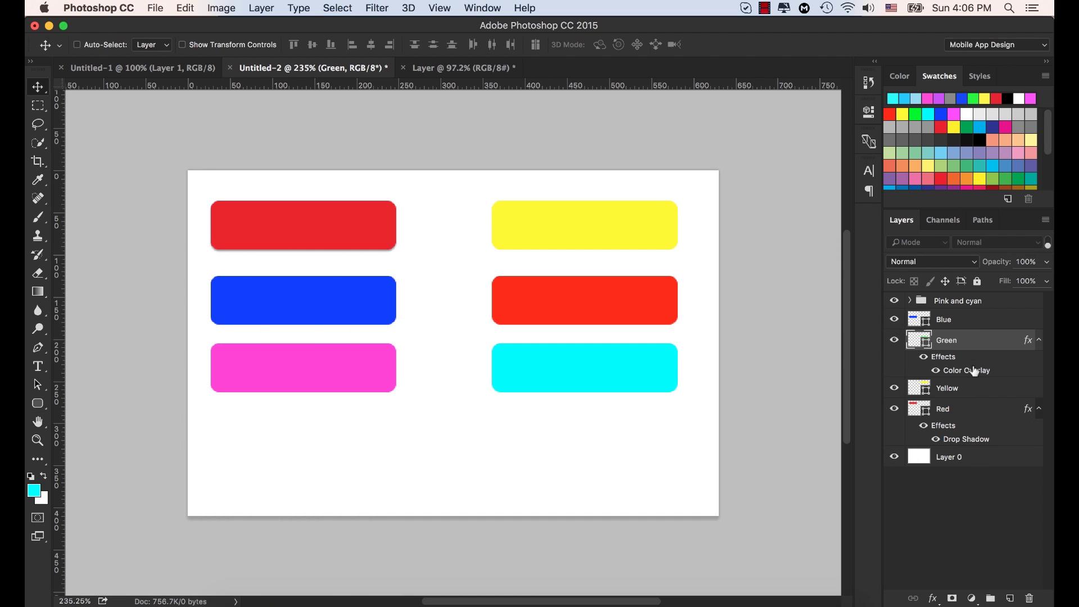
- Add a Gradient Overlay effect to the Yellow layer, keeping its button visible beside the effect settings
{"action": "left_click", "coordinate": [962, 409]}
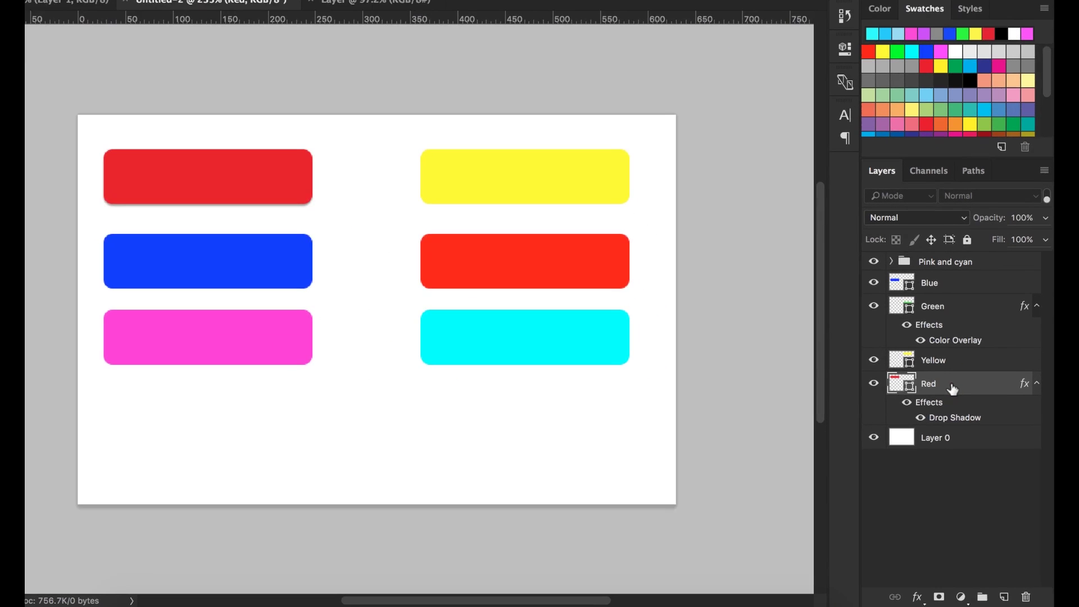
{"action": "left_click", "coordinate": [945, 363]}
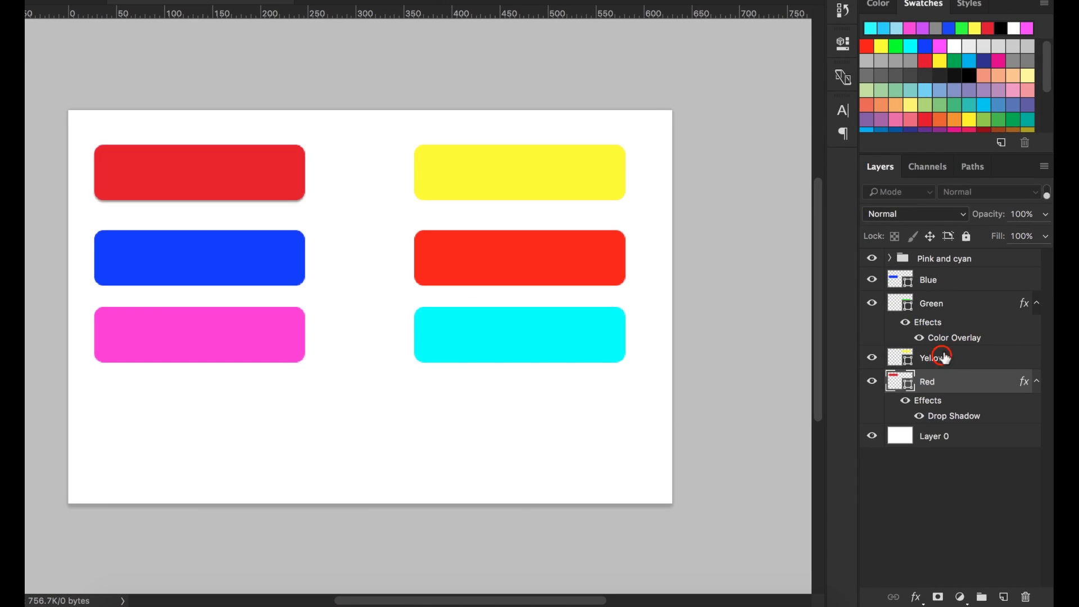
{"action": "left_click", "coordinate": [916, 597]}
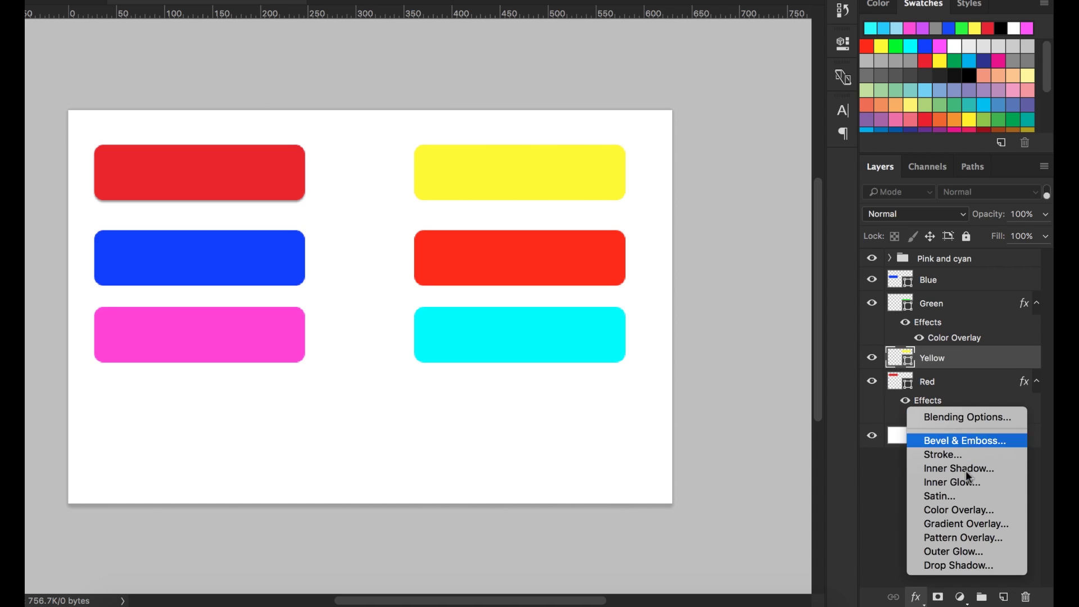
{"action": "left_click", "coordinate": [964, 524]}
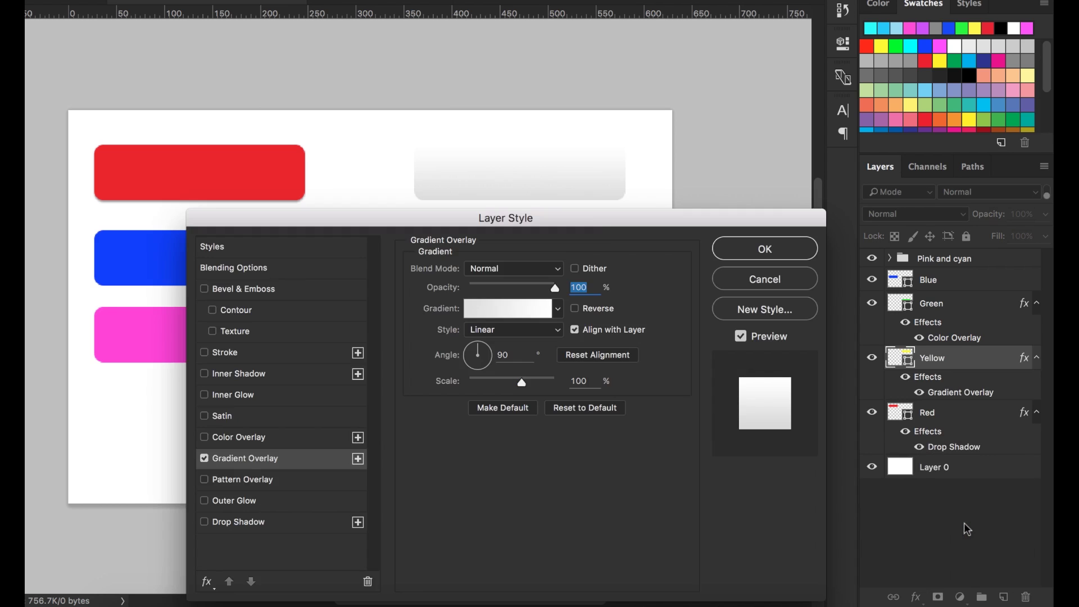
{"action": "left_click_drag", "start_coordinate": [616, 234], "coordinate": [646, 242]}
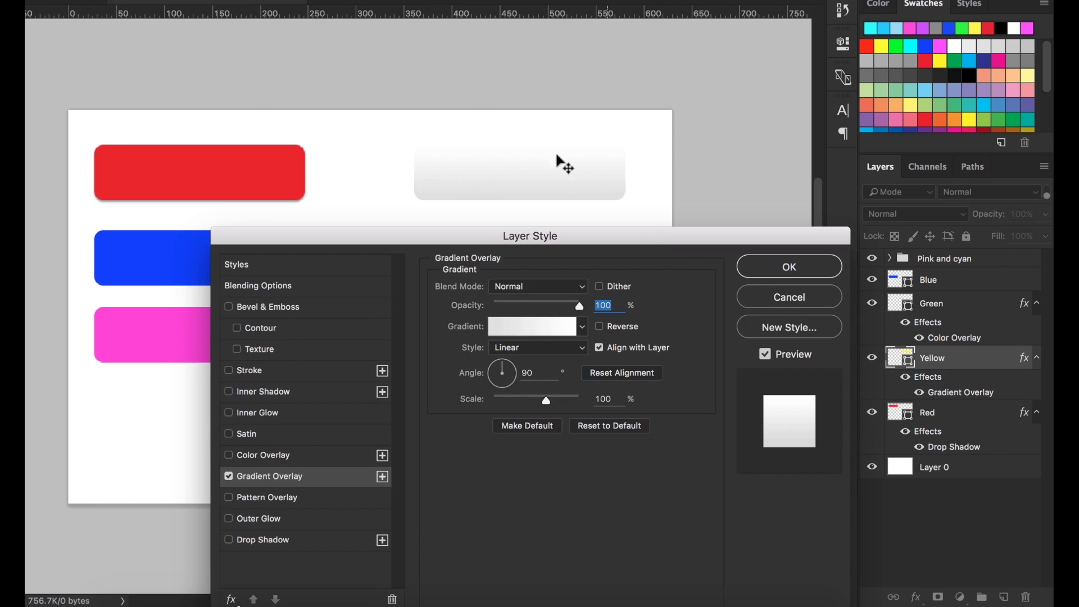
- Choose the blue-red-yellow gradient preset for the overlay and set its angle to 84°
{"action": "left_click", "coordinate": [582, 328]}
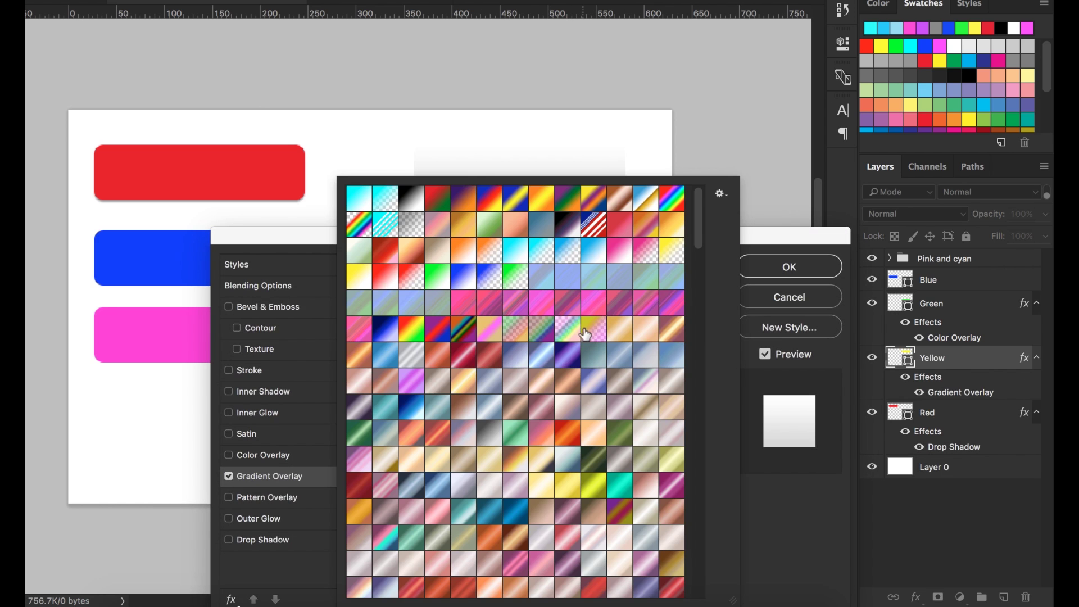
{"action": "left_click", "coordinate": [466, 199]}
{"action": "left_click", "coordinate": [487, 202]}
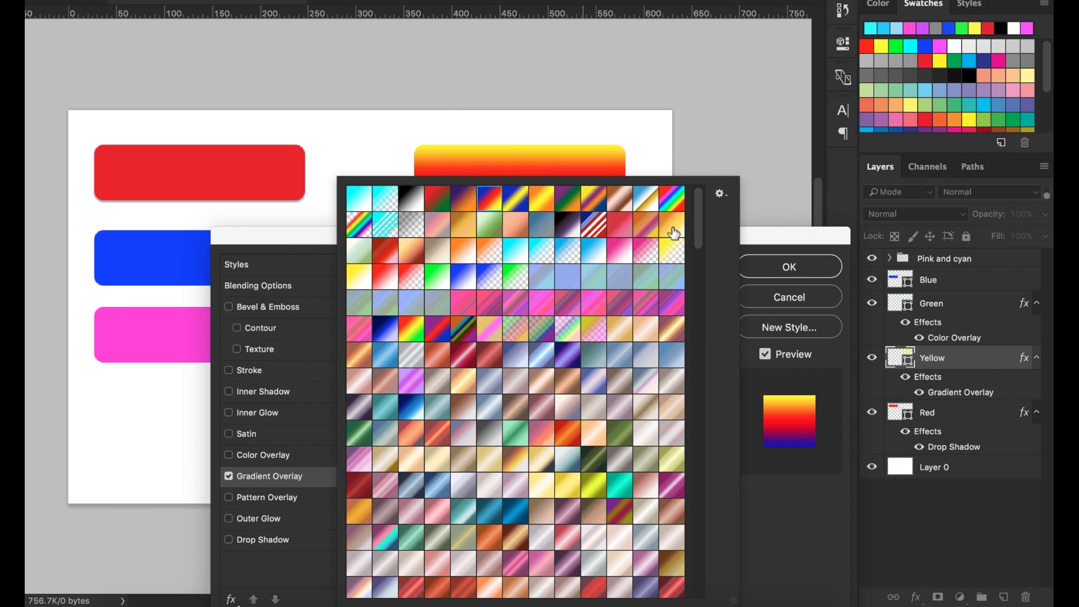
{"action": "left_click", "coordinate": [495, 194]}
{"action": "left_click_drag", "start_coordinate": [666, 234], "coordinate": [631, 232]}
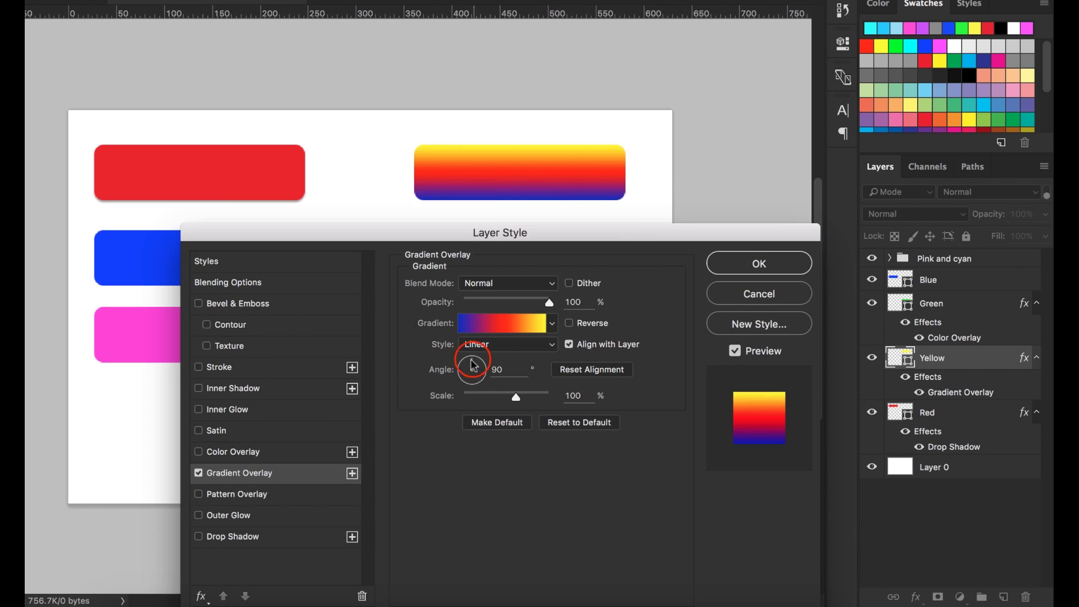
{"action": "mouse_move", "coordinate": [478, 366]}
{"action": "left_mouse_down"}
{"action": "mouse_move", "coordinate": [488, 383]}
{"action": "mouse_move", "coordinate": [462, 384]}
{"action": "mouse_move", "coordinate": [476, 361]}
{"action": "left_mouse_up"}
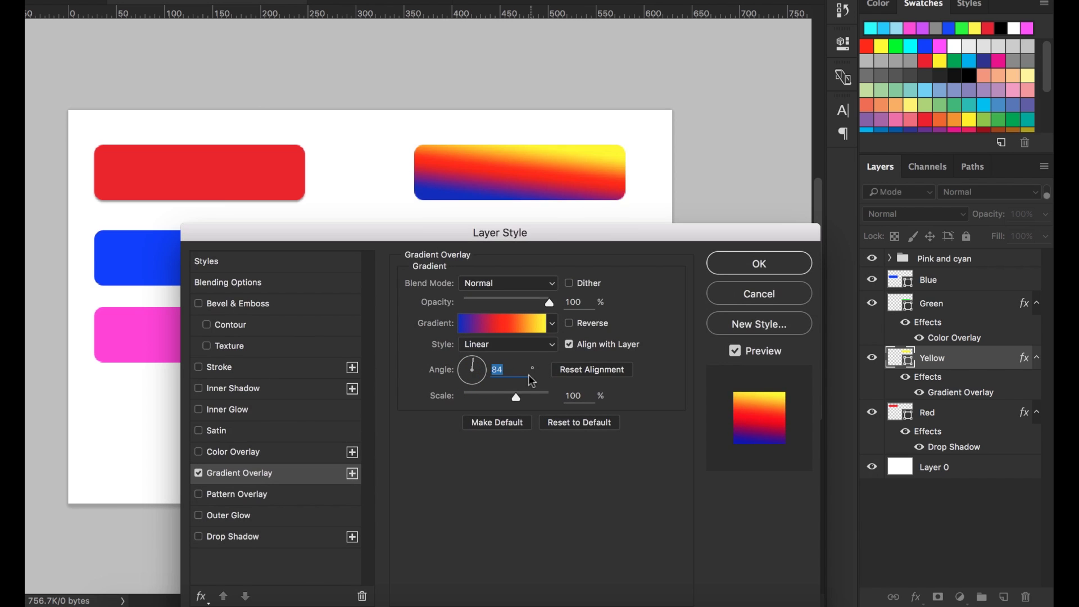
- Try the Radial, Angle and Reflected gradient styles on the Yellow layer's overlay, and settle on Diamond
{"action": "left_click", "coordinate": [548, 345]}
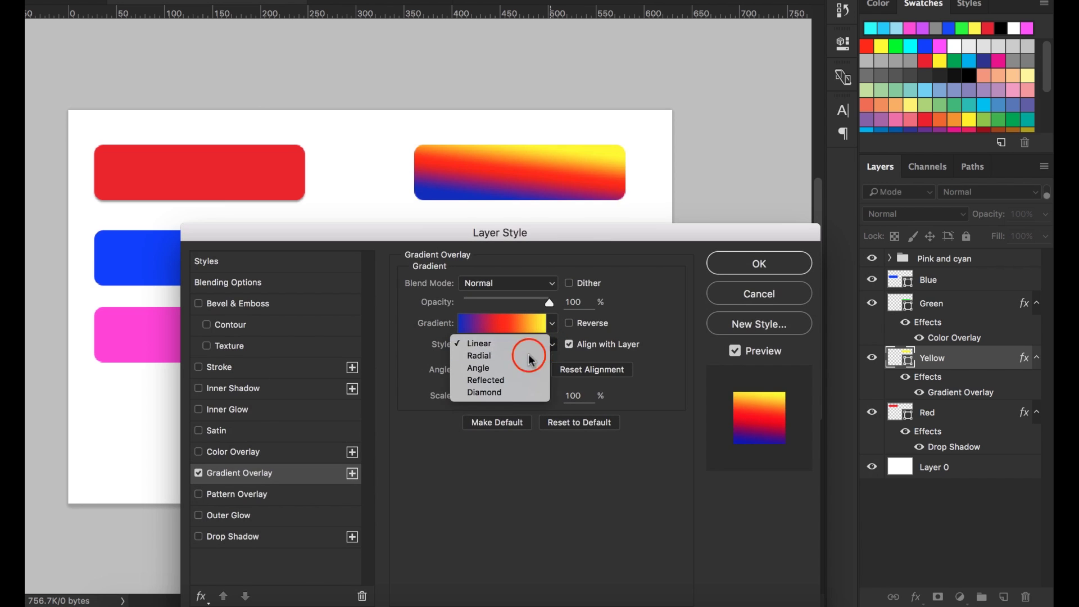
{"action": "left_click", "coordinate": [520, 356]}
{"action": "left_click", "coordinate": [545, 343]}
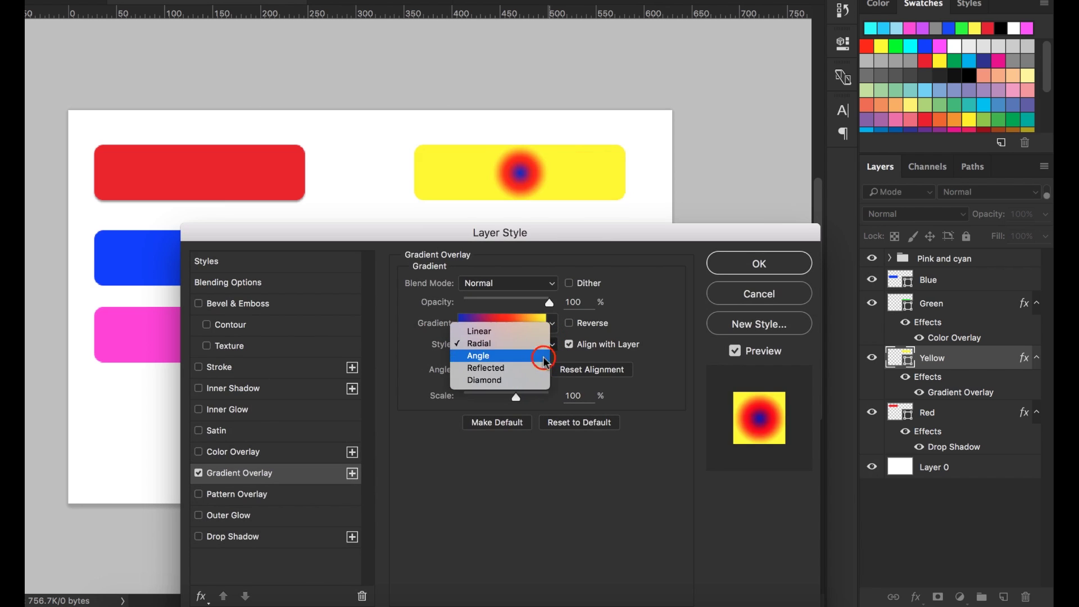
{"action": "left_click", "coordinate": [535, 354]}
{"action": "left_click", "coordinate": [555, 345]}
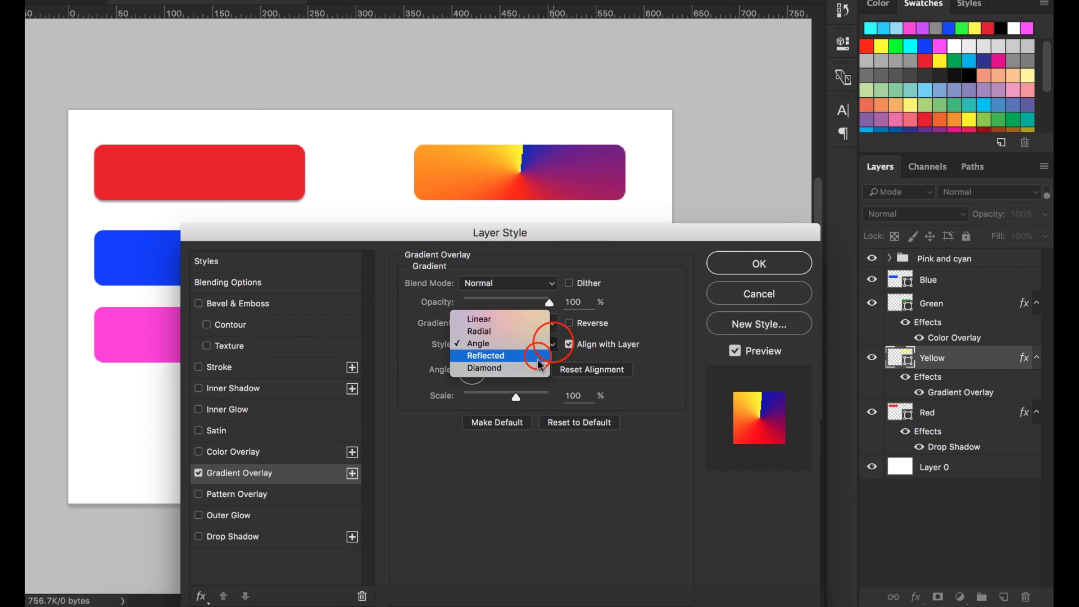
{"action": "left_click", "coordinate": [549, 353]}
{"action": "left_click", "coordinate": [551, 345]}
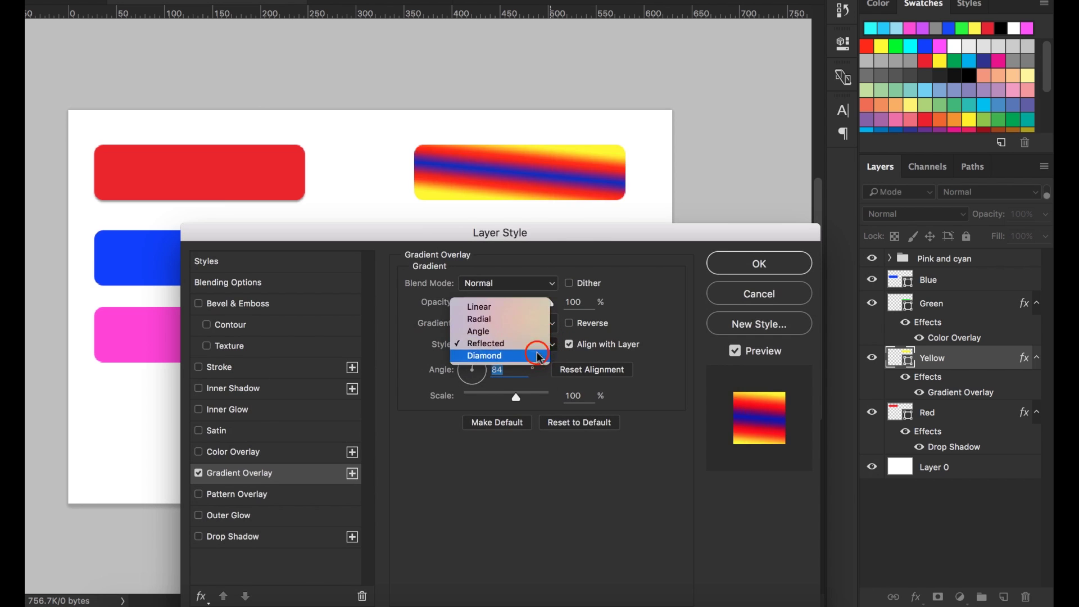
{"action": "left_click", "coordinate": [534, 354]}
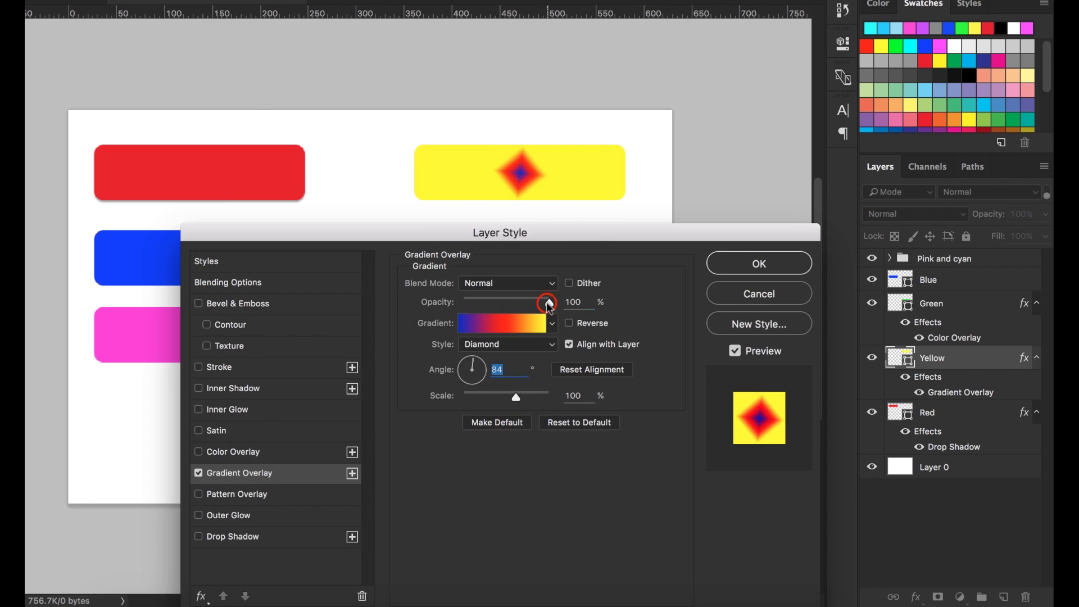
- Try the red-to-green gradient preset on the Yellow layer's overlay, and settle on the metallic crimson preset with a pale pink centre
{"action": "mouse_move", "coordinate": [549, 305]}
{"action": "left_mouse_down"}
{"action": "mouse_move", "coordinate": [433, 292]}
{"action": "mouse_move", "coordinate": [549, 302]}
{"action": "left_mouse_up"}
{"action": "left_click", "coordinate": [553, 323]}
{"action": "left_click", "coordinate": [407, 193]}
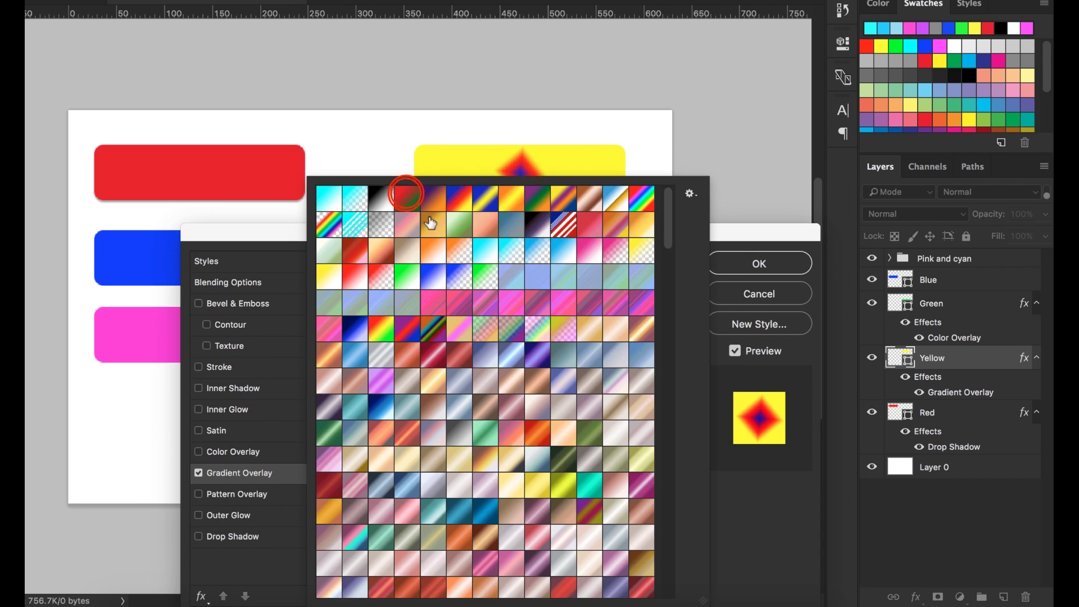
{"action": "left_click", "coordinate": [400, 190]}
{"action": "left_click", "coordinate": [553, 323]}
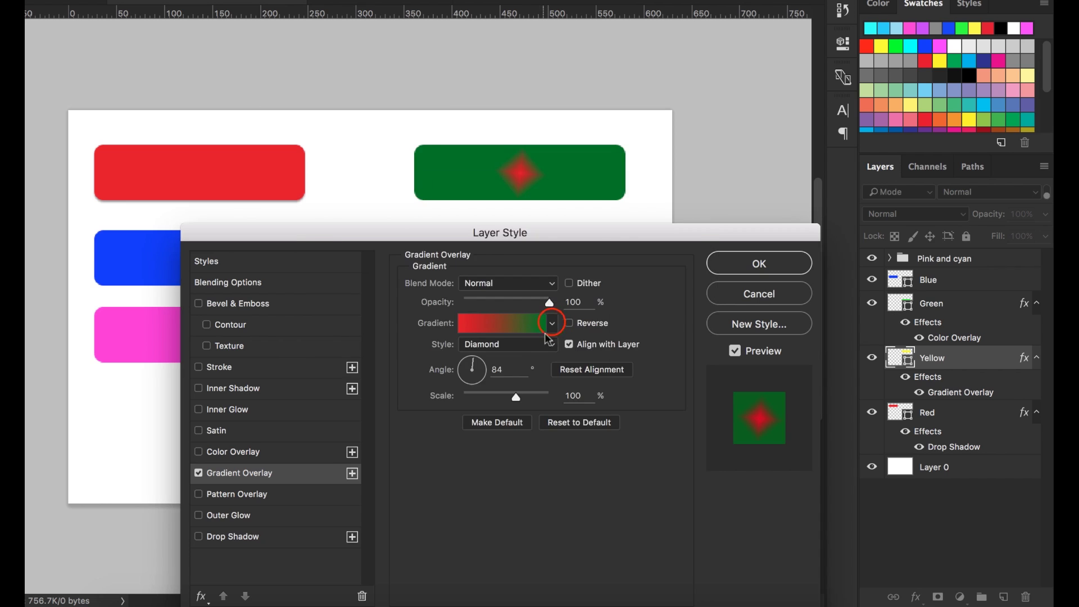
{"action": "left_click", "coordinate": [429, 355]}
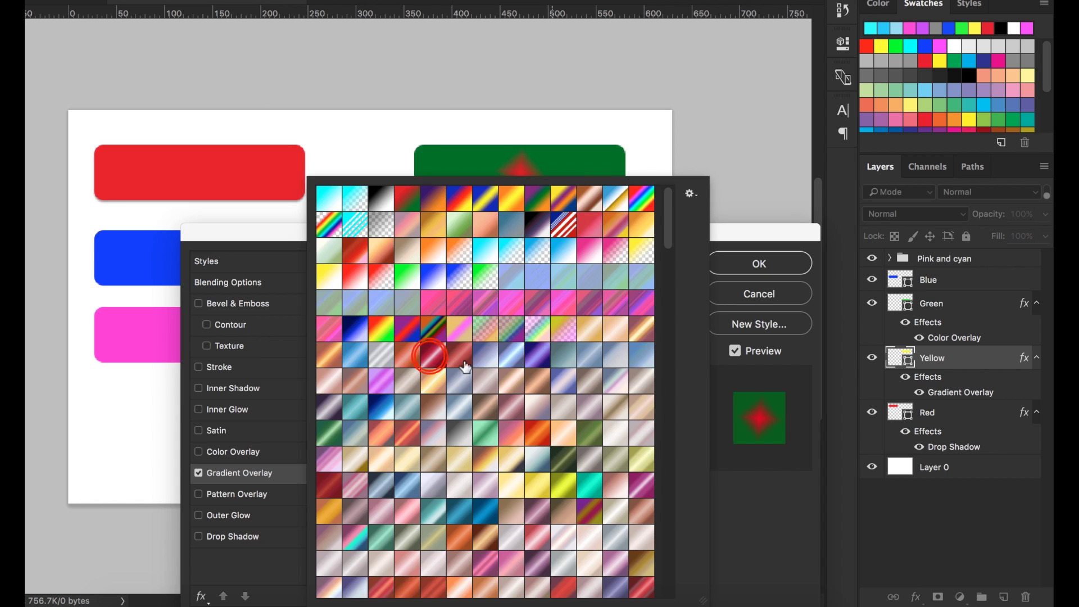
{"action": "left_click", "coordinate": [430, 355]}
- Set the Yellow layer's gradient overlay to Linear style and 94% scale, and apply the layer style
{"action": "left_click", "coordinate": [552, 345]}
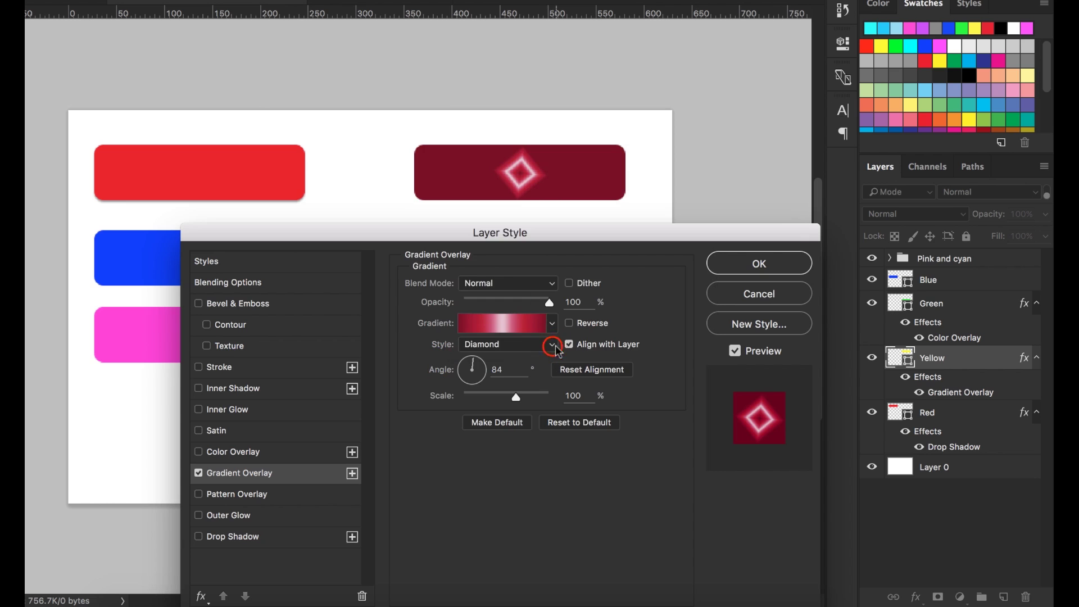
{"action": "left_click", "coordinate": [504, 293]}
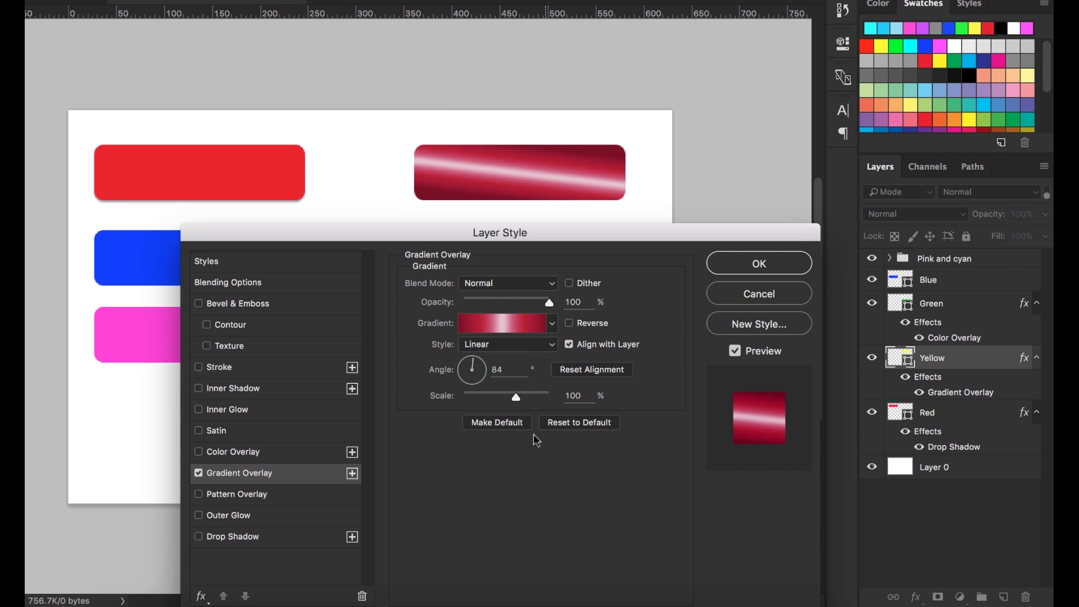
{"action": "mouse_move", "coordinate": [515, 397]}
{"action": "left_mouse_down"}
{"action": "mouse_move", "coordinate": [549, 396]}
{"action": "mouse_move", "coordinate": [440, 396]}
{"action": "mouse_move", "coordinate": [512, 398]}
{"action": "left_mouse_up"}
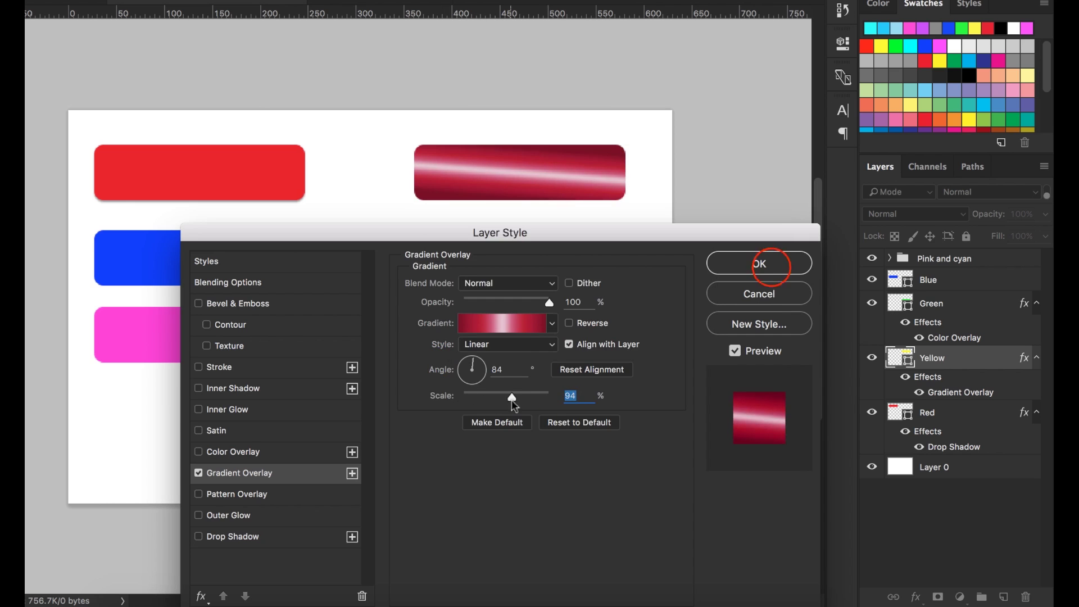
{"action": "left_click", "coordinate": [774, 264]}
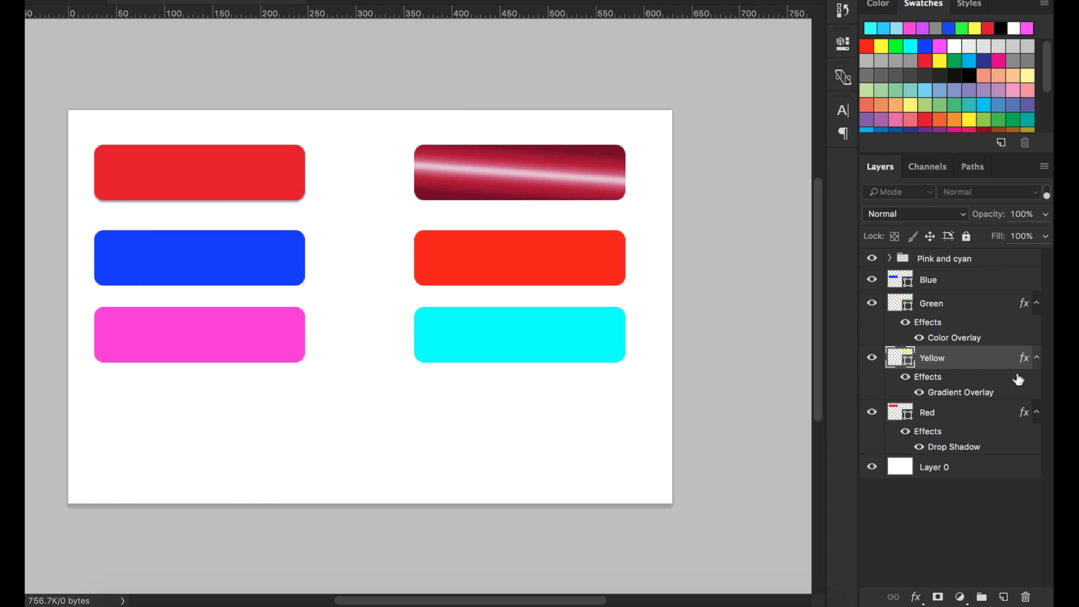
{"action": "left_click", "coordinate": [915, 597]}
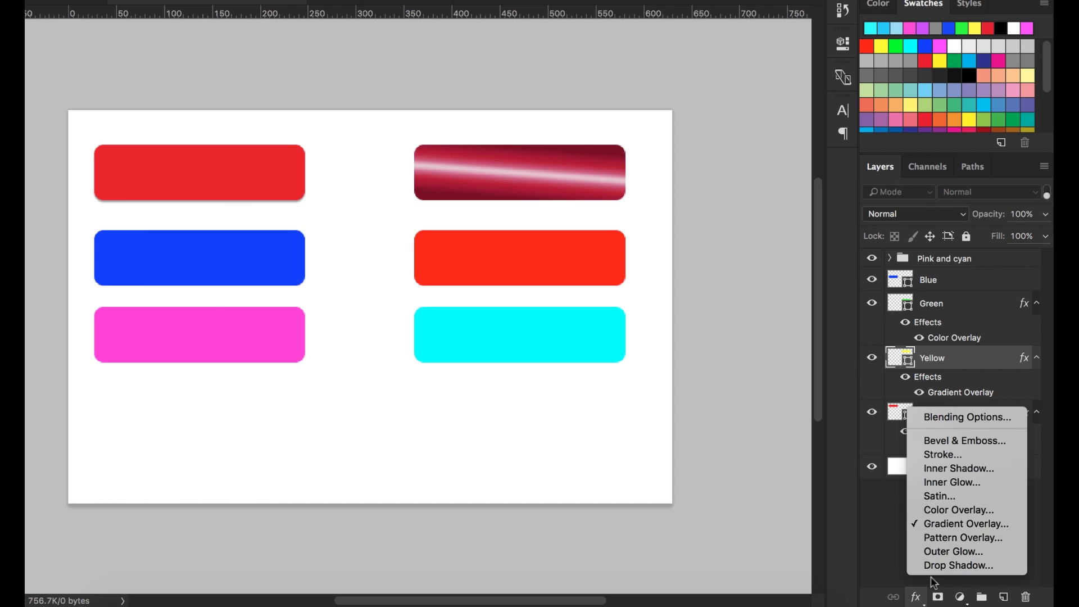
{"action": "left_click", "coordinate": [783, 187]}
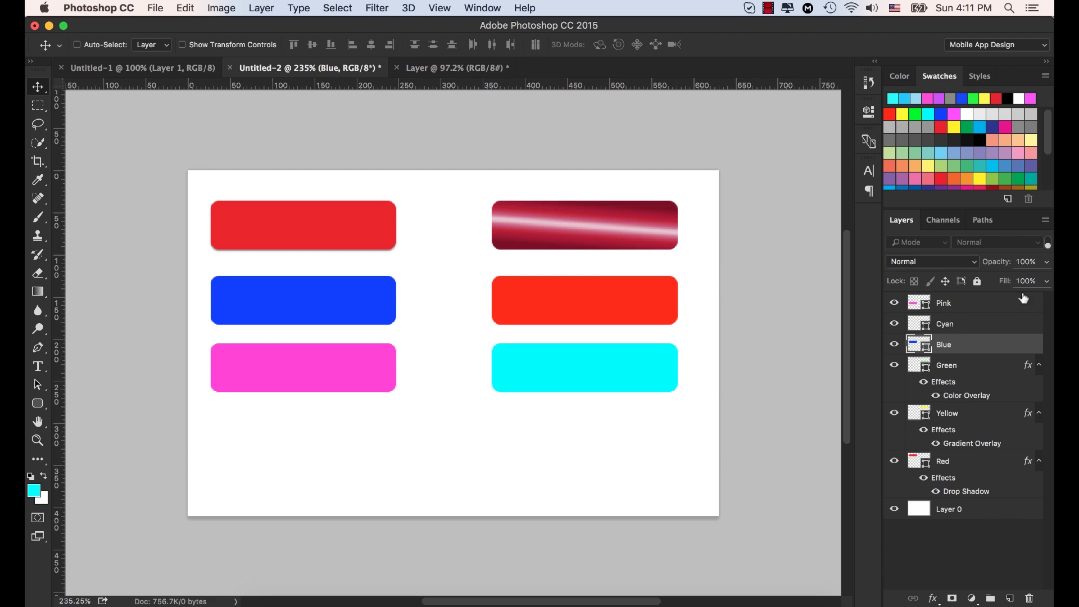
{"action": "left_click", "coordinate": [963, 364]}
{"action": "left_click", "coordinate": [947, 321]}
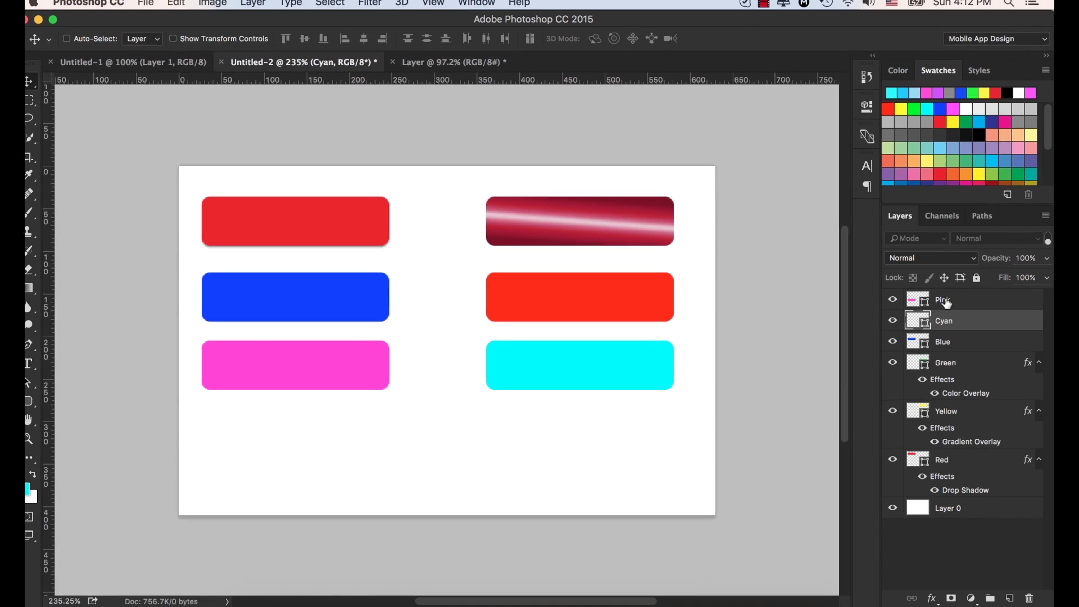
- Lower the Pink layer's opacity to 50% and to 0% for comparison, and restore it to 100%
{"action": "left_click", "coordinate": [944, 303]}
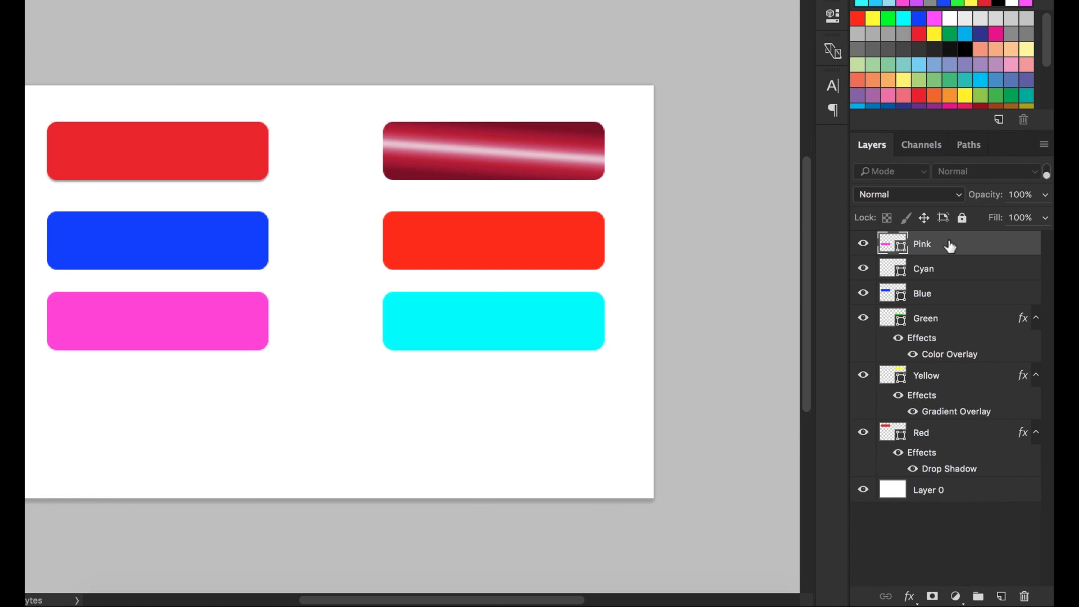
{"action": "left_click", "coordinate": [986, 196]}
{"action": "left_click_drag", "start_coordinate": [988, 201], "coordinate": [945, 199]}
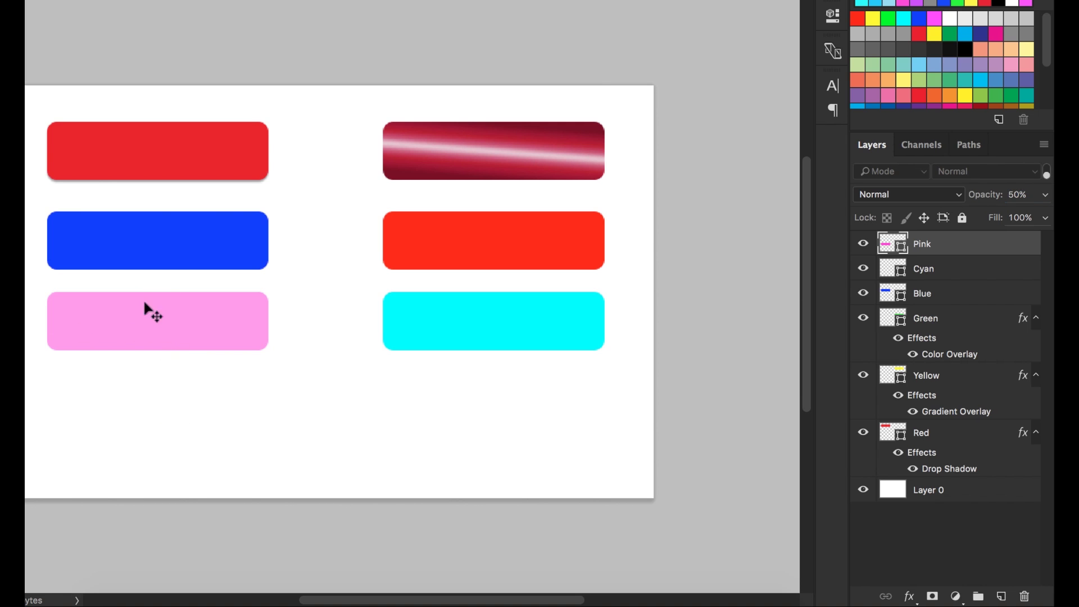
{"action": "left_click_drag", "start_coordinate": [987, 201], "coordinate": [843, 202]}
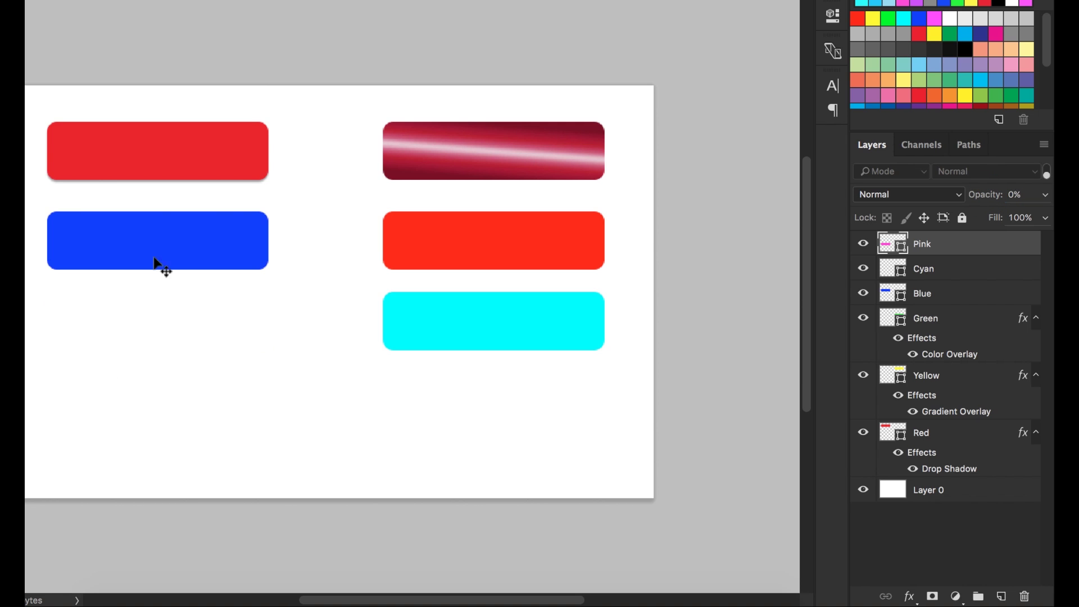
{"action": "left_click_drag", "start_coordinate": [980, 202], "coordinate": [988, 204]}
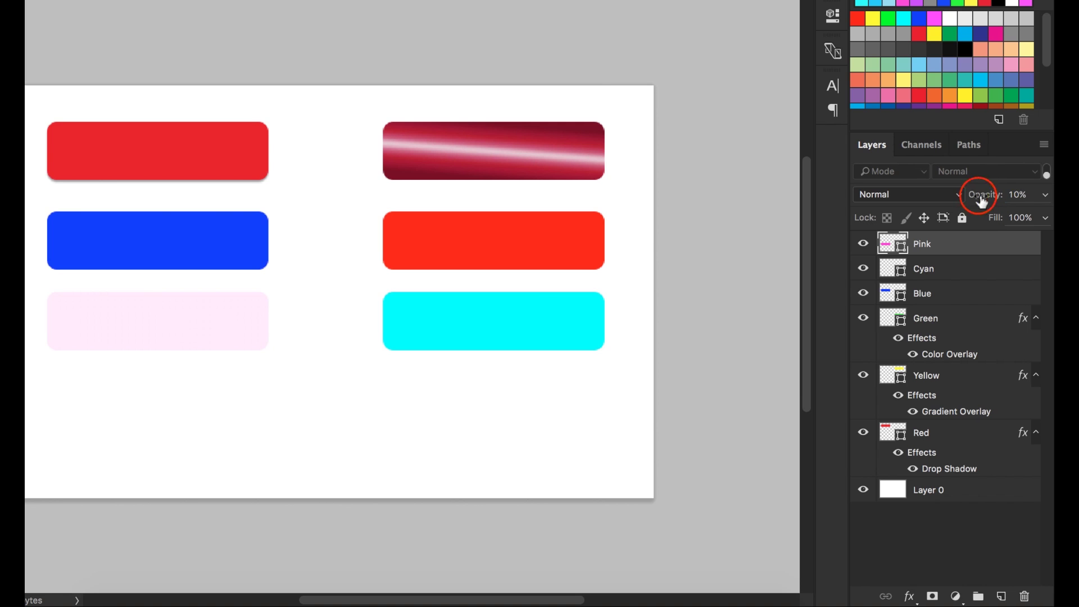
{"action": "left_click_drag", "start_coordinate": [979, 195], "coordinate": [1050, 202]}
{"action": "left_click", "coordinate": [986, 198]}
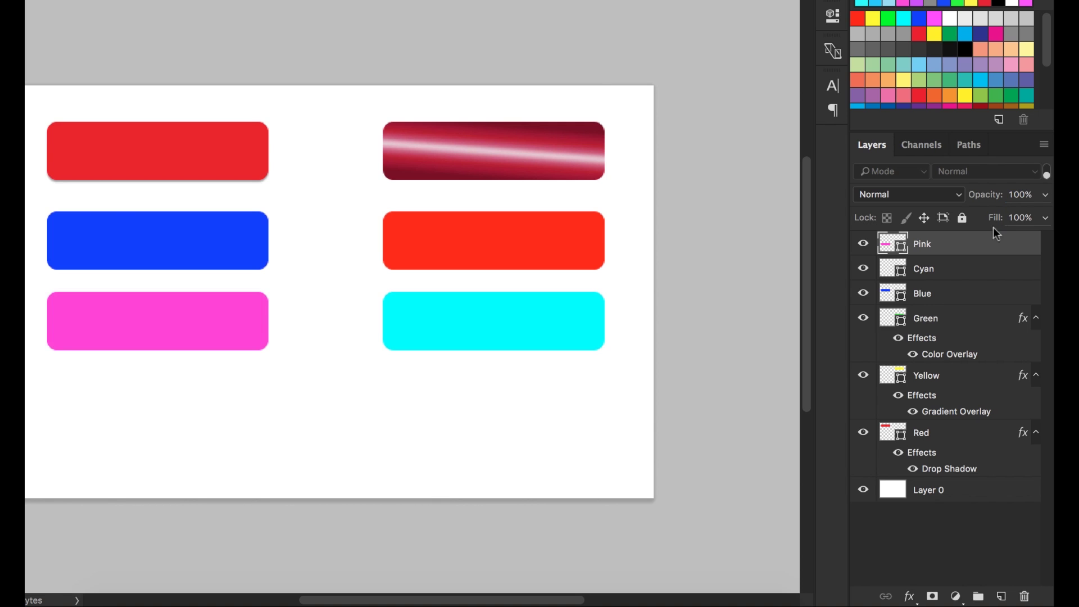
- Lower the Pink layer's fill to 0% for comparison and bring it back up to 90%
{"action": "left_click_drag", "start_coordinate": [992, 223], "coordinate": [848, 225]}
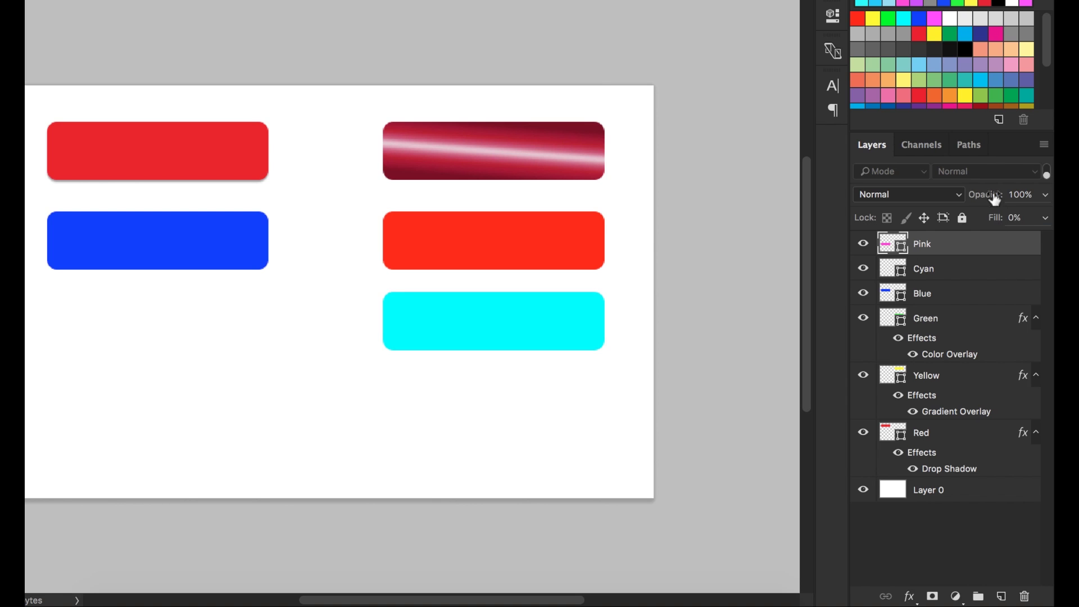
{"action": "left_click_drag", "start_coordinate": [994, 218], "coordinate": [1051, 223]}
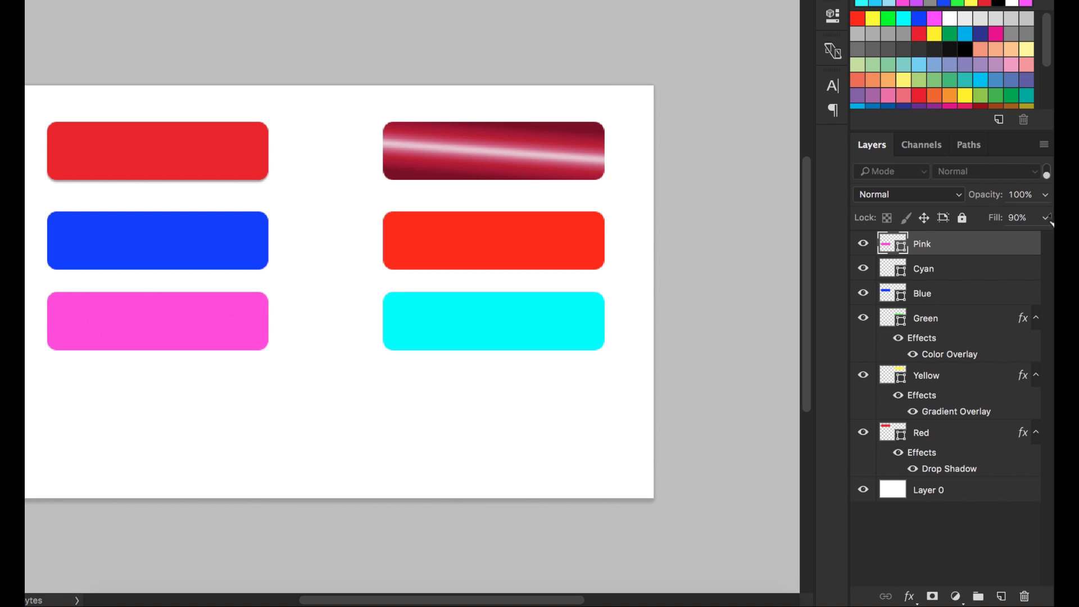
- Compare the Yellow layer with its gradient overlay at 50% and 0% opacity, and restore its opacity to 100%
{"action": "left_click", "coordinate": [948, 414]}
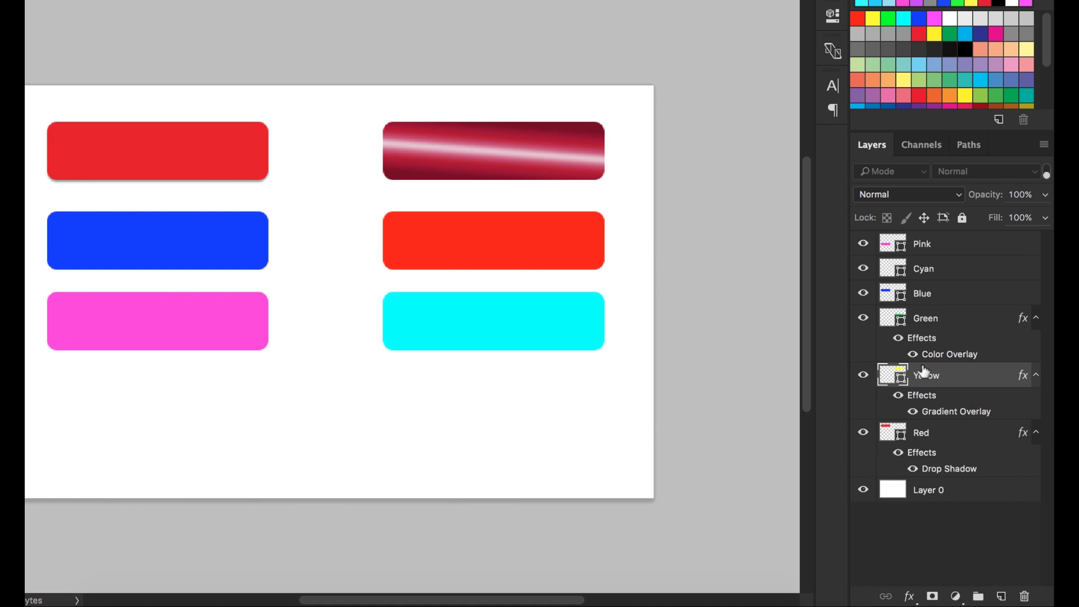
{"action": "left_click", "coordinate": [923, 433]}
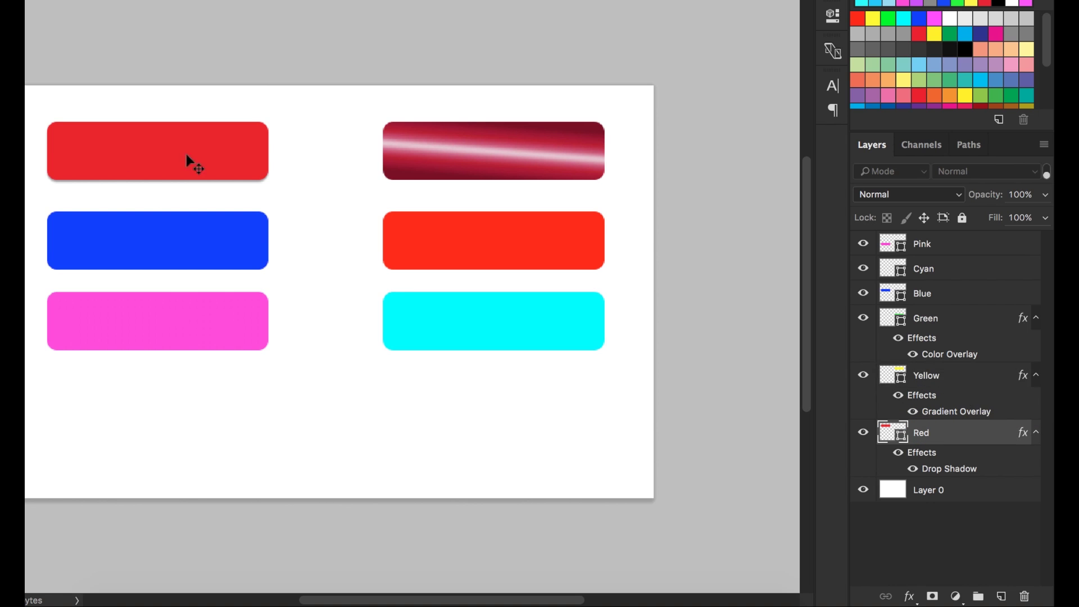
{"action": "left_click", "coordinate": [926, 376]}
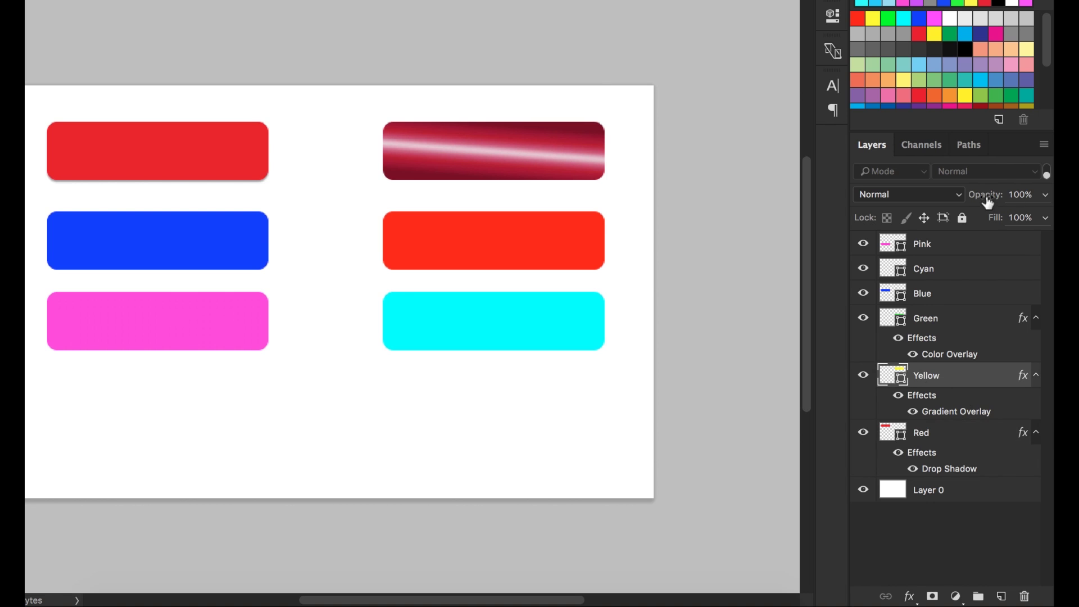
{"action": "left_click_drag", "start_coordinate": [987, 201], "coordinate": [939, 201]}
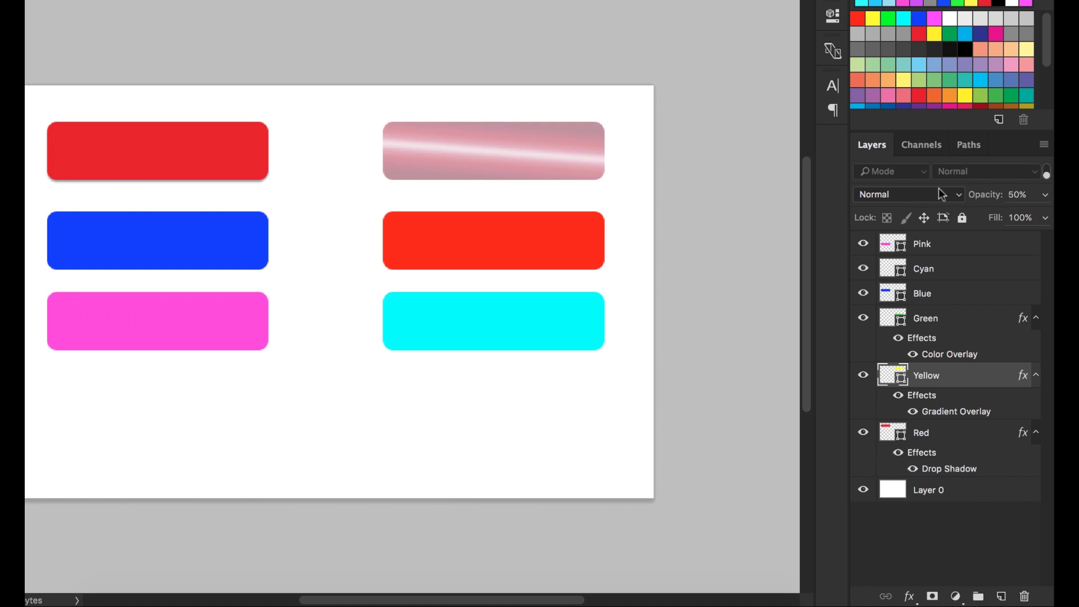
{"action": "left_click", "coordinate": [985, 198]}
{"action": "left_click_drag", "start_coordinate": [924, 202], "coordinate": [875, 201]}
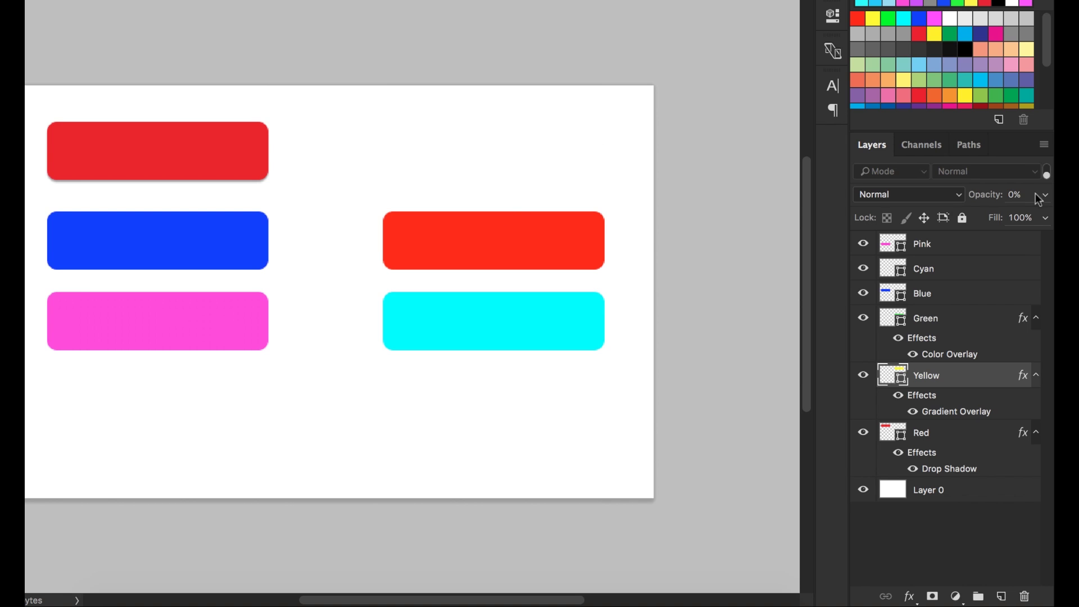
{"action": "left_click_drag", "start_coordinate": [983, 205], "coordinate": [1050, 205]}
{"action": "left_click_drag", "start_coordinate": [980, 200], "coordinate": [1021, 201]}
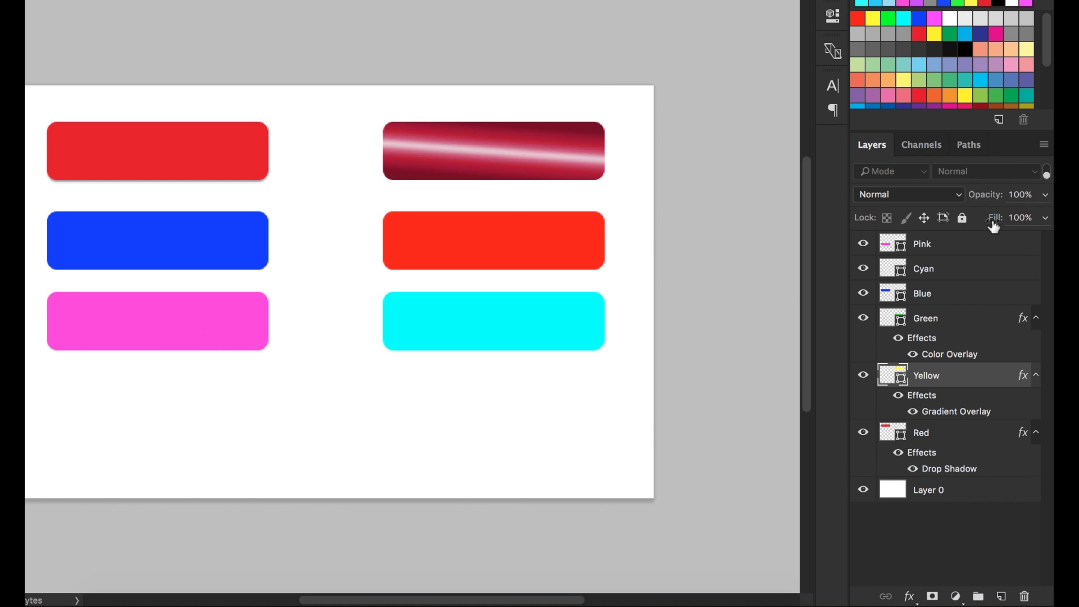
- Lower the Yellow layer's fill to its minimum to test the effect on its gradient overlay, and raise it again
{"action": "left_click_drag", "start_coordinate": [993, 225], "coordinate": [950, 225]}
{"action": "left_click_drag", "start_coordinate": [995, 220], "coordinate": [761, 224]}
{"action": "left_click_drag", "start_coordinate": [992, 226], "coordinate": [1054, 223]}
- Try the Red layer at 0% opacity, restore its opacity to 100% and set its fill to 0%
{"action": "left_click", "coordinate": [920, 433]}
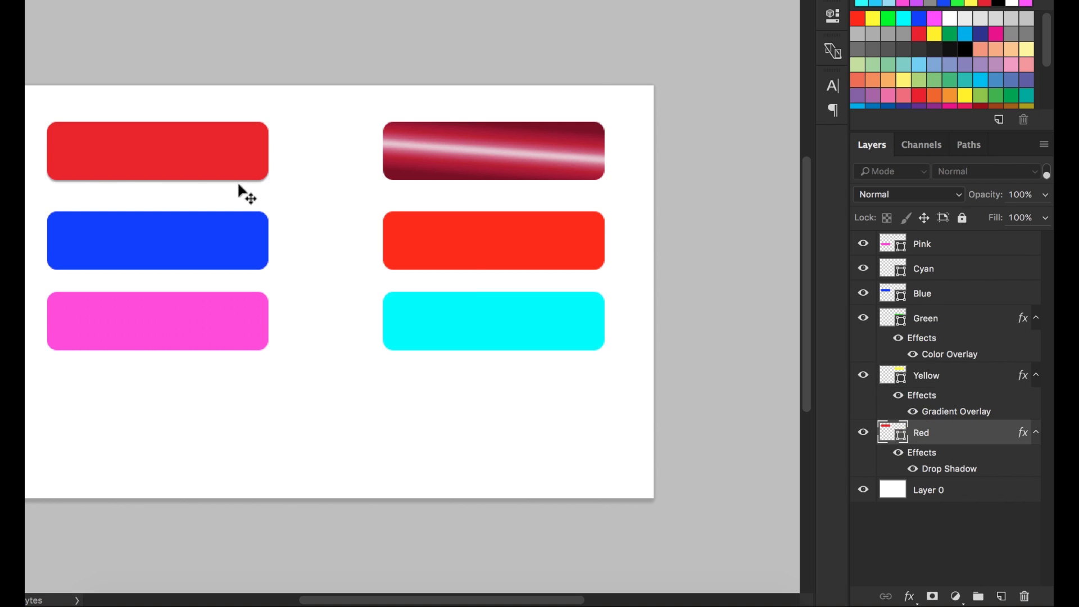
{"action": "left_click_drag", "start_coordinate": [987, 195], "coordinate": [743, 206]}
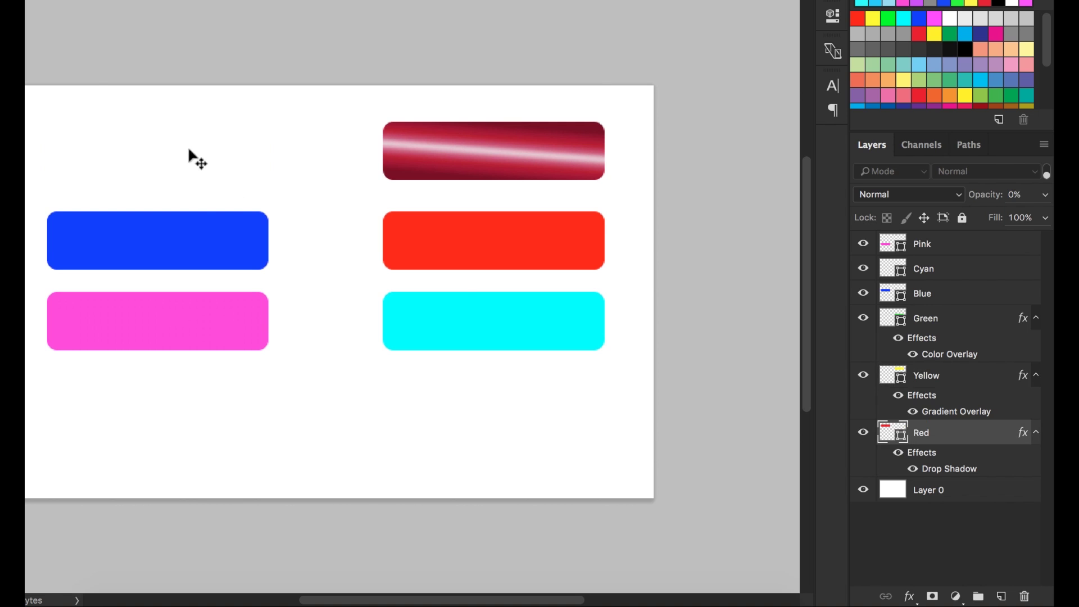
{"action": "left_click_drag", "start_coordinate": [975, 194], "coordinate": [782, 228]}
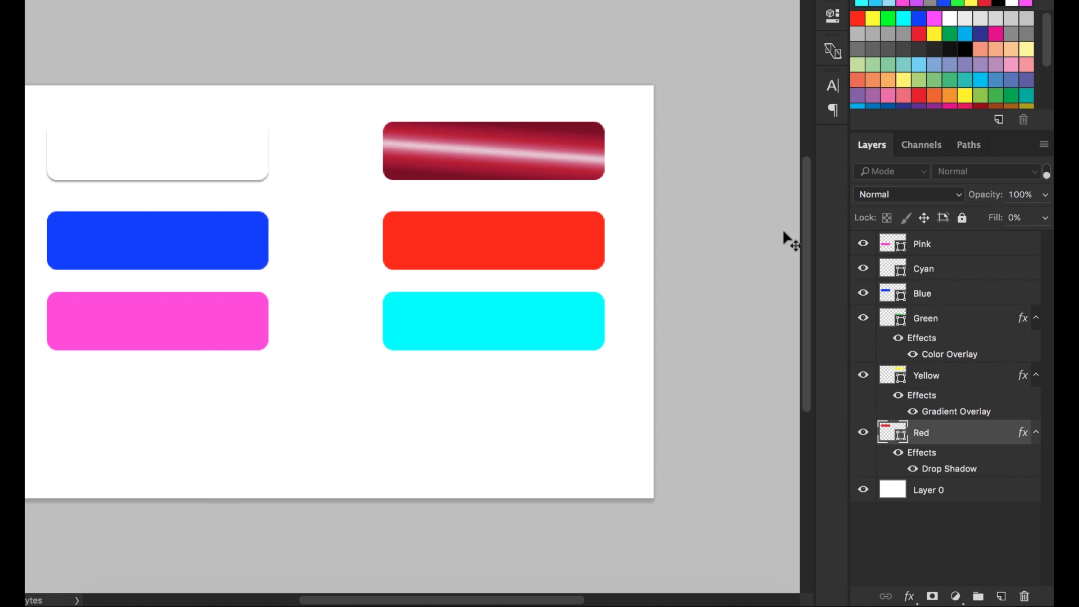